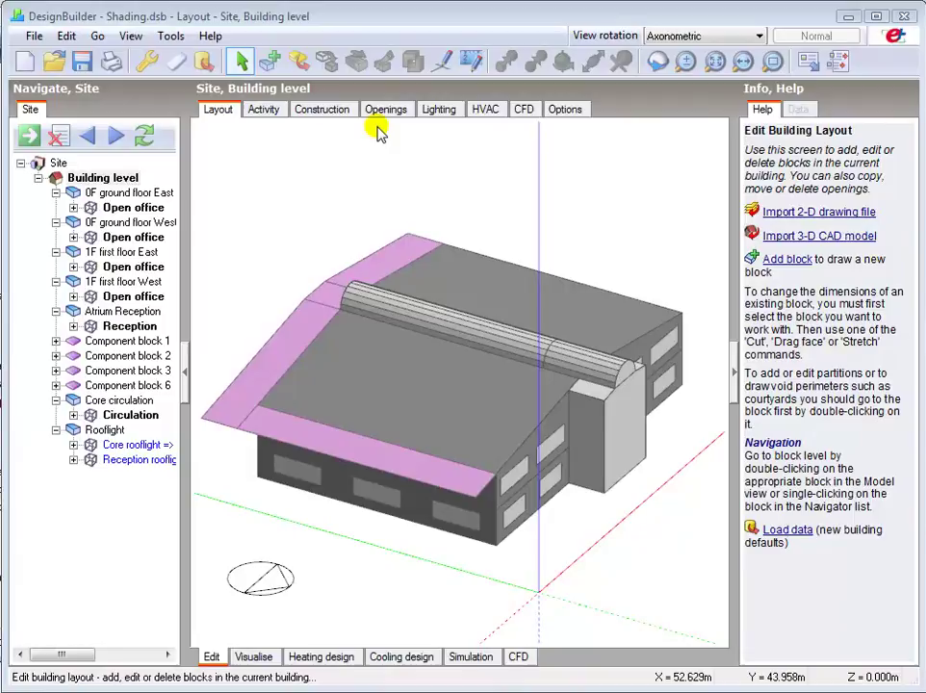
- Show the building-level Openings data for glazing, doors, vents and shading
{"action": "left_click", "coordinate": [386, 110]}
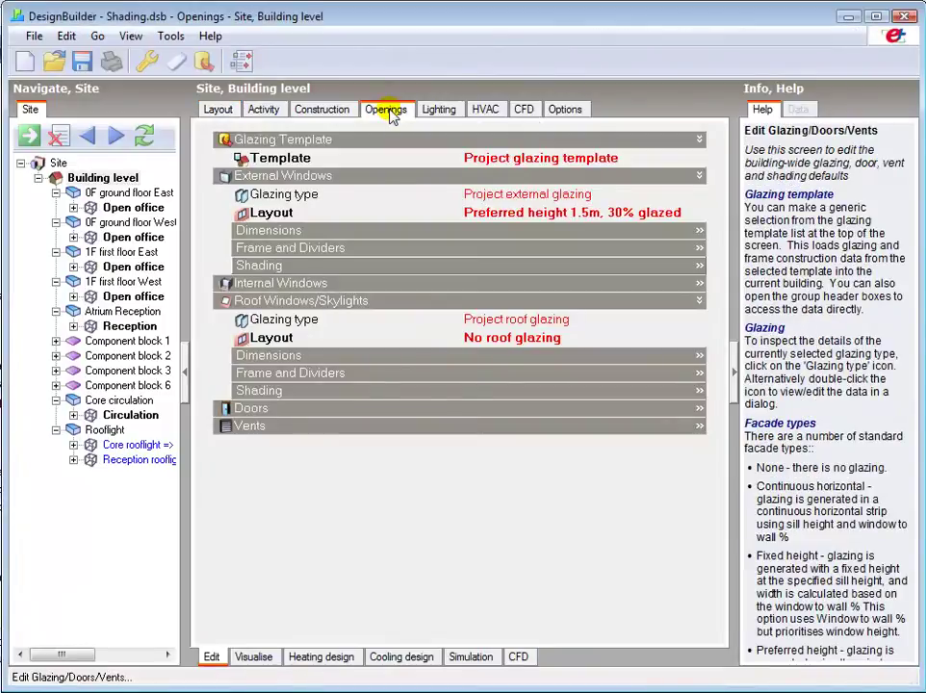
- Expand the Shading sections under External Windows and Roof Windows/Skylights
{"action": "left_click", "coordinate": [284, 266]}
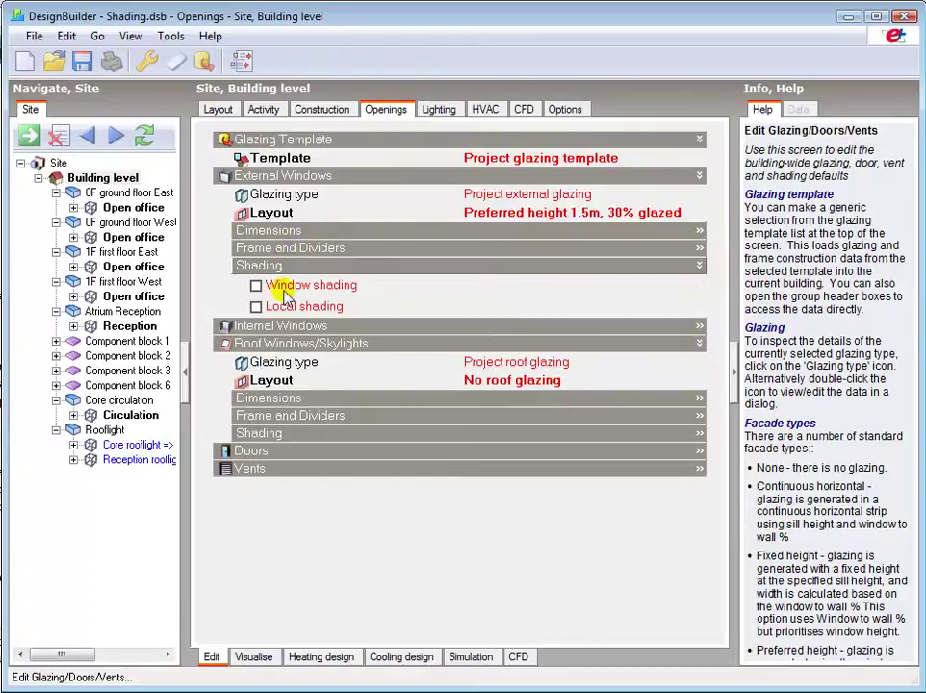
{"action": "left_click", "coordinate": [260, 434]}
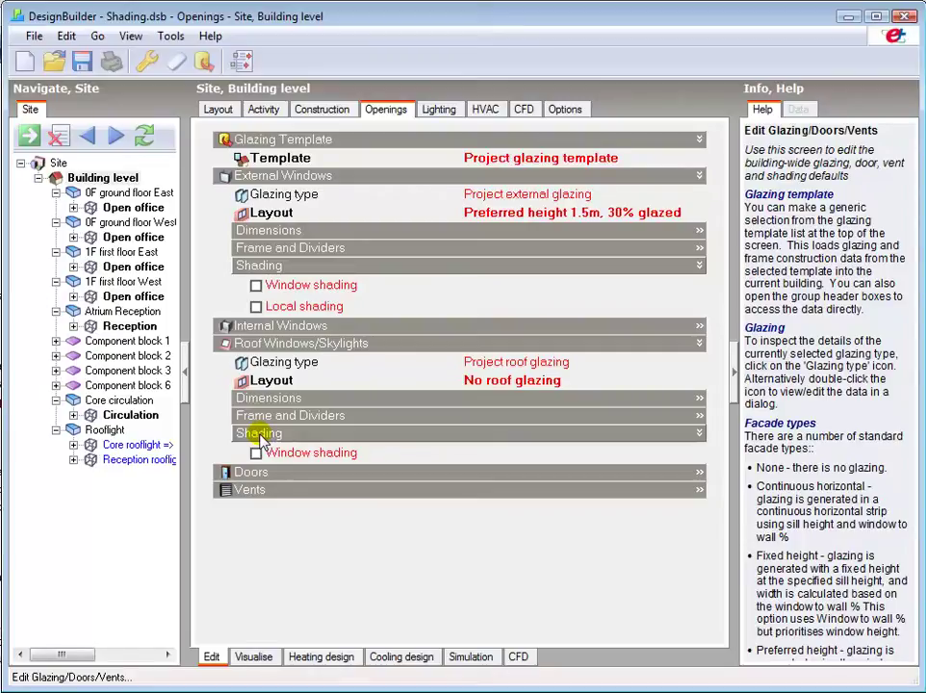
- Tick external-window shading and browse the blind types, keeping the high-reflectivity slat blind
{"action": "left_click", "coordinate": [256, 287]}
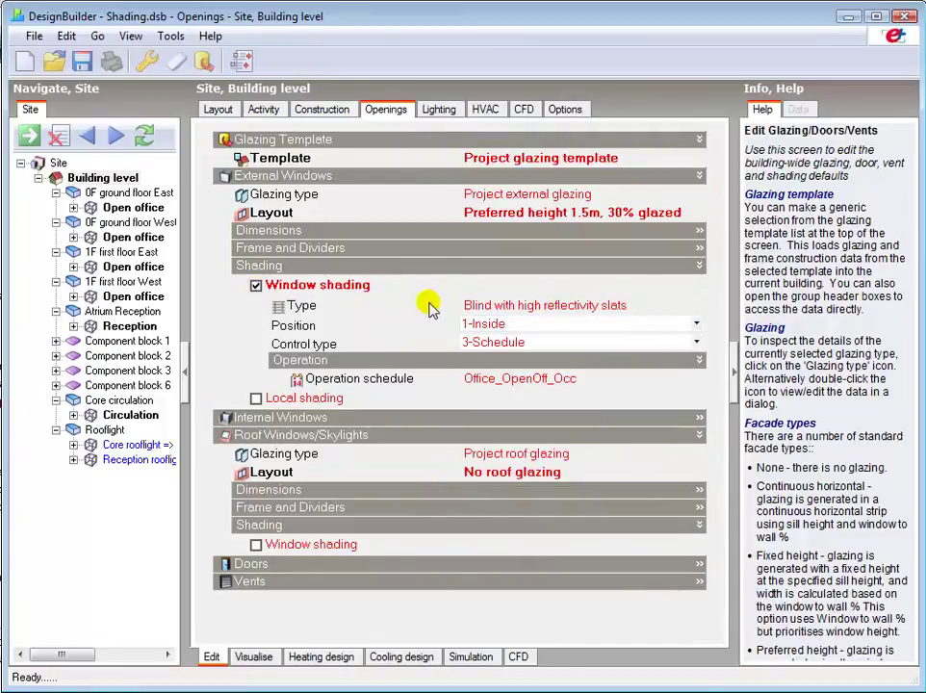
{"action": "left_click", "coordinate": [607, 308]}
{"action": "left_click", "coordinate": [701, 308]}
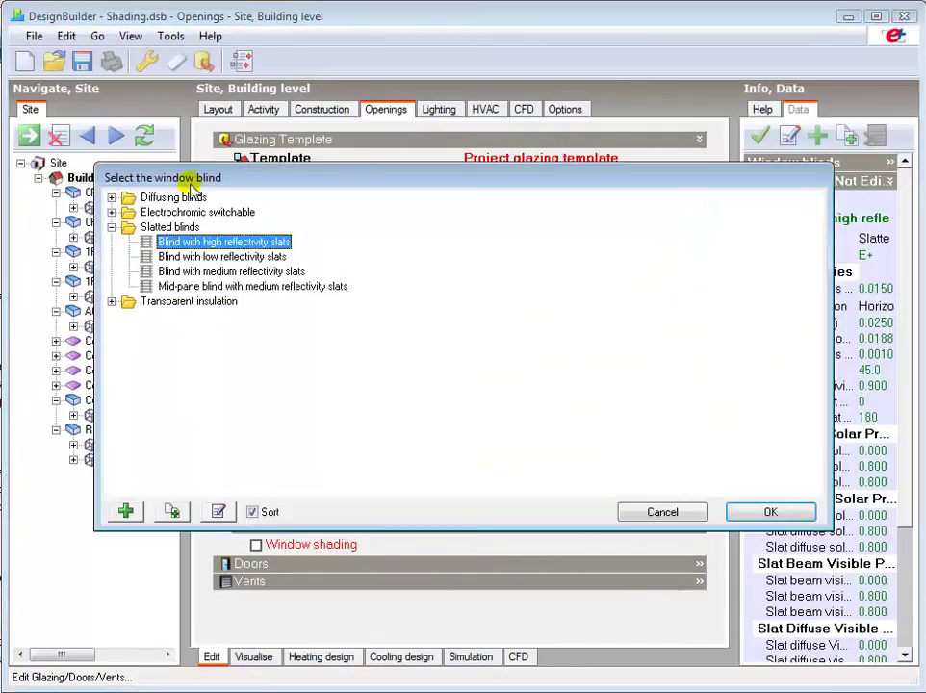
{"action": "left_click", "coordinate": [111, 198]}
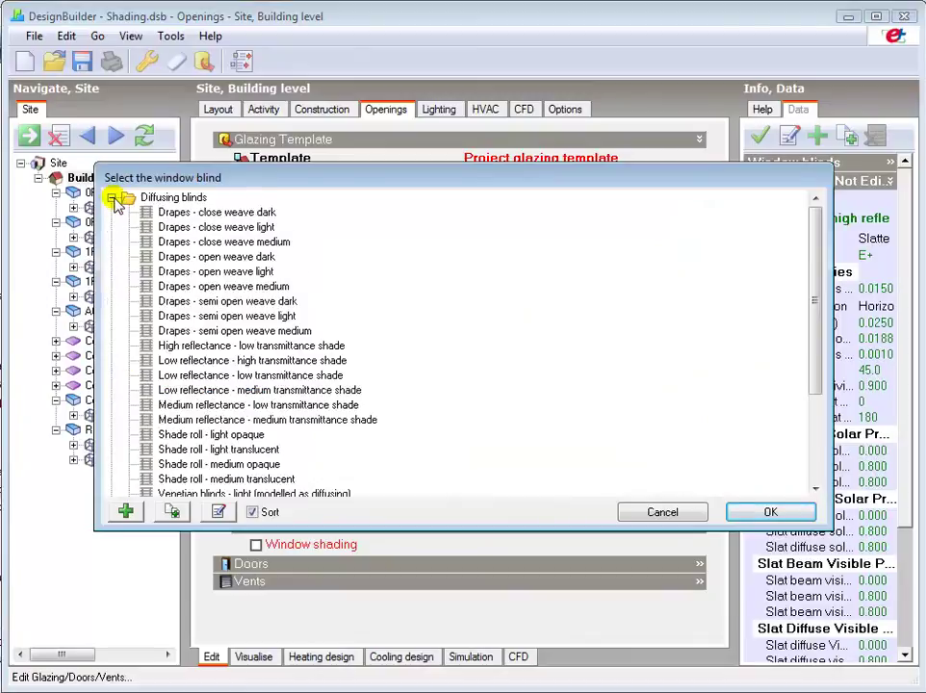
{"action": "scroll", "coordinate": [144, 221], "scroll_direction": "down", "scroll_amount": 3}
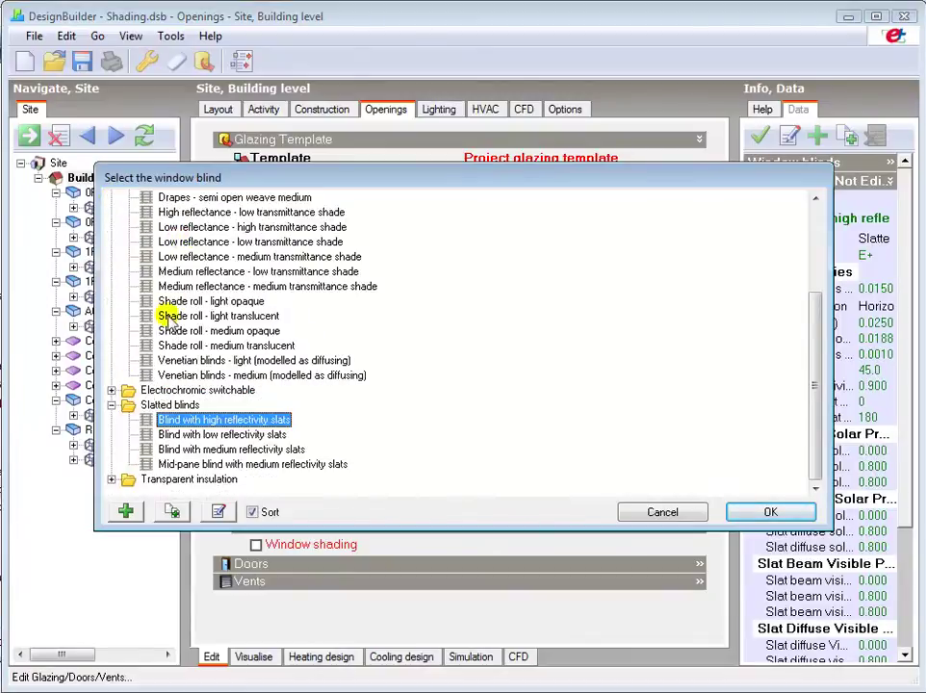
{"action": "left_click", "coordinate": [111, 390]}
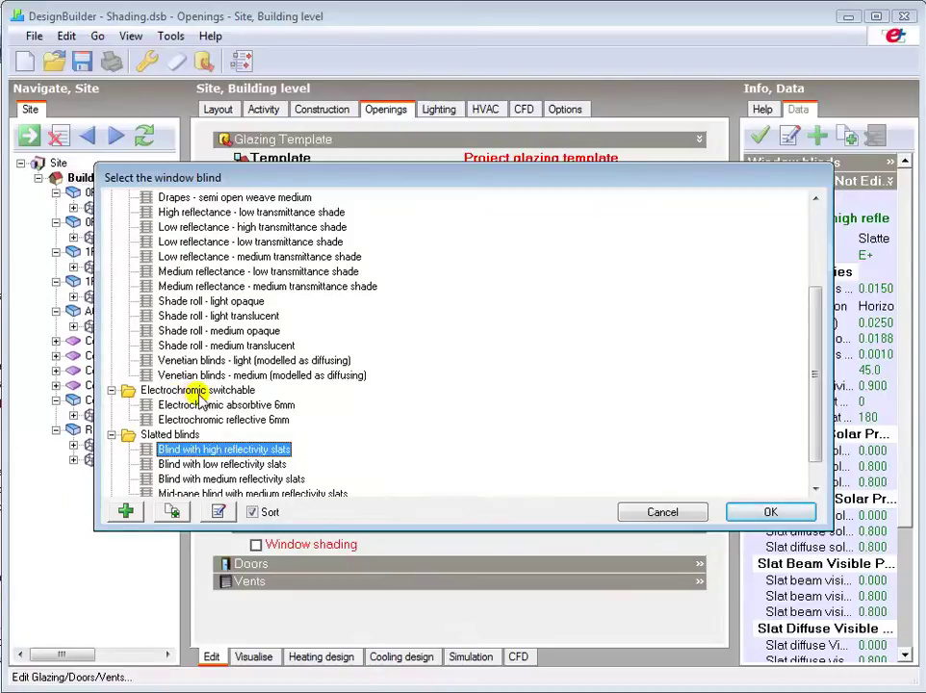
{"action": "scroll", "coordinate": [215, 397], "scroll_direction": "down", "scroll_amount": 1}
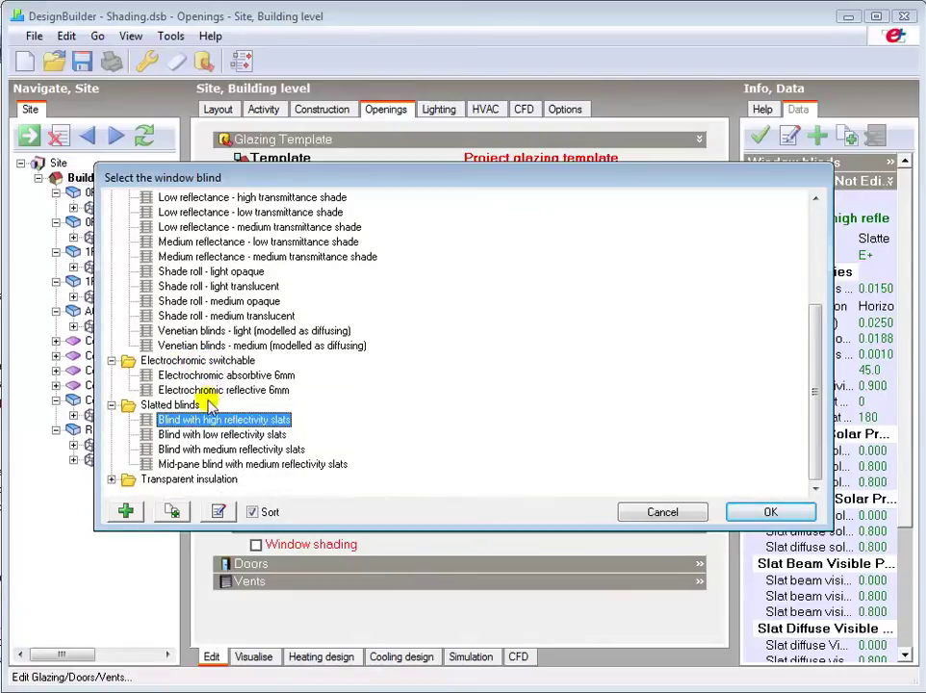
{"action": "left_click", "coordinate": [112, 480]}
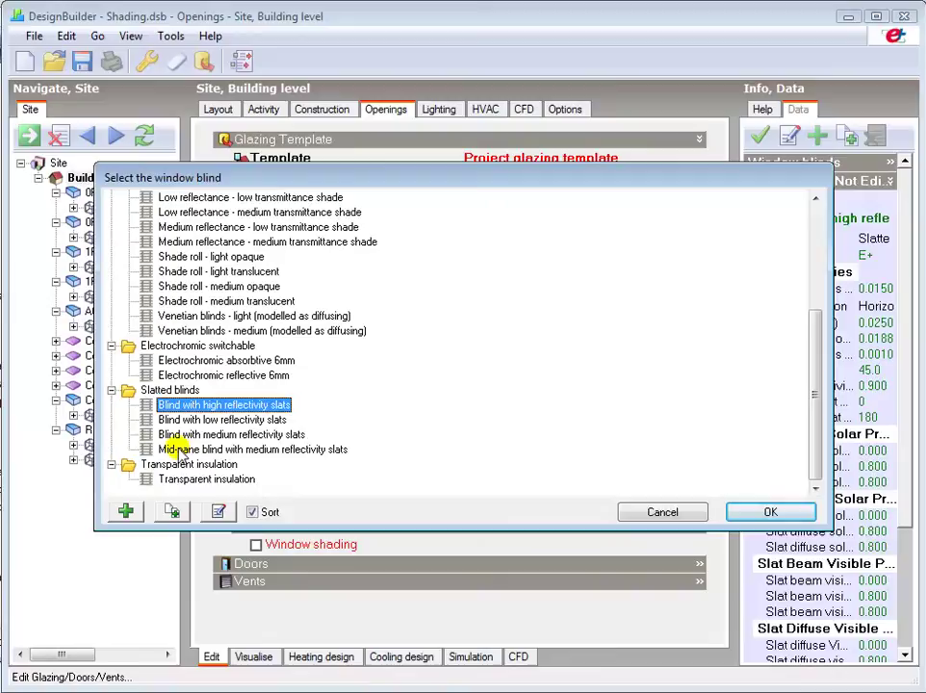
{"action": "left_click", "coordinate": [655, 513]}
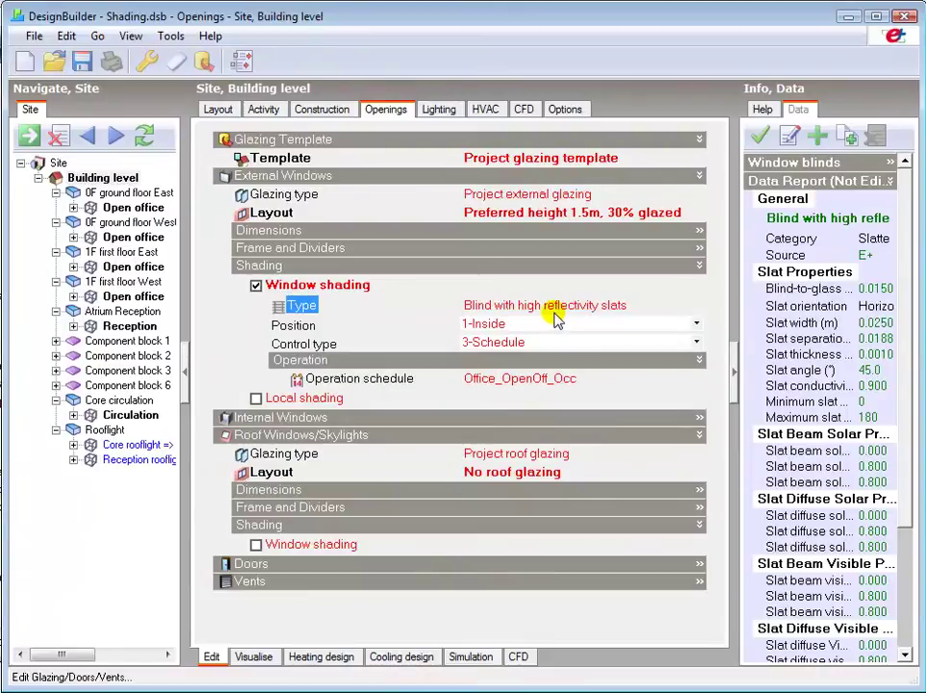
- Keep blind position 1-Inside and control 3-Schedule, then untick external-window shading
{"action": "left_click", "coordinate": [699, 323]}
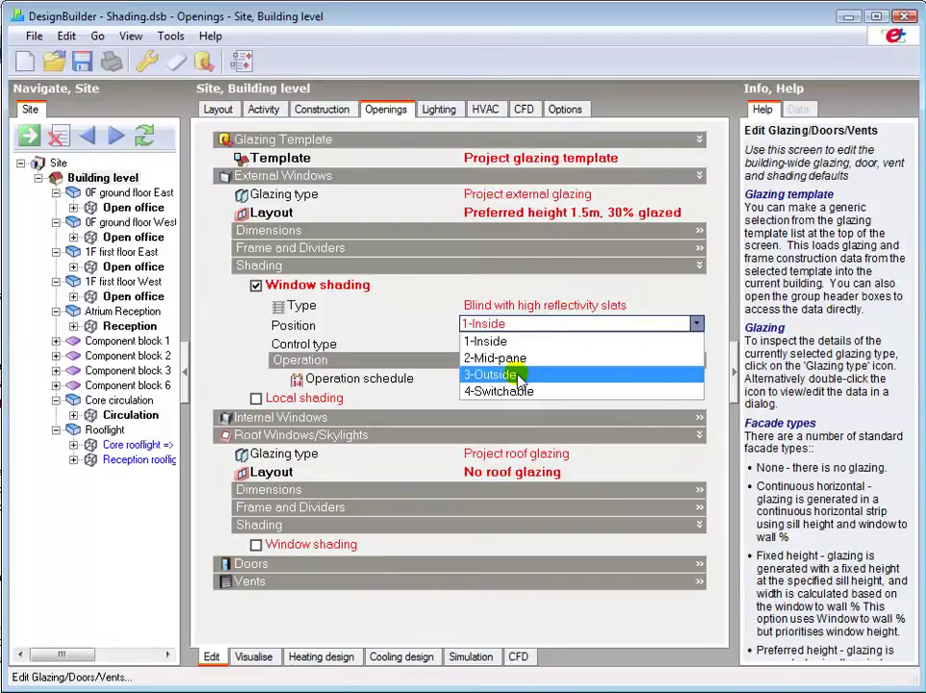
{"action": "left_click", "coordinate": [697, 325]}
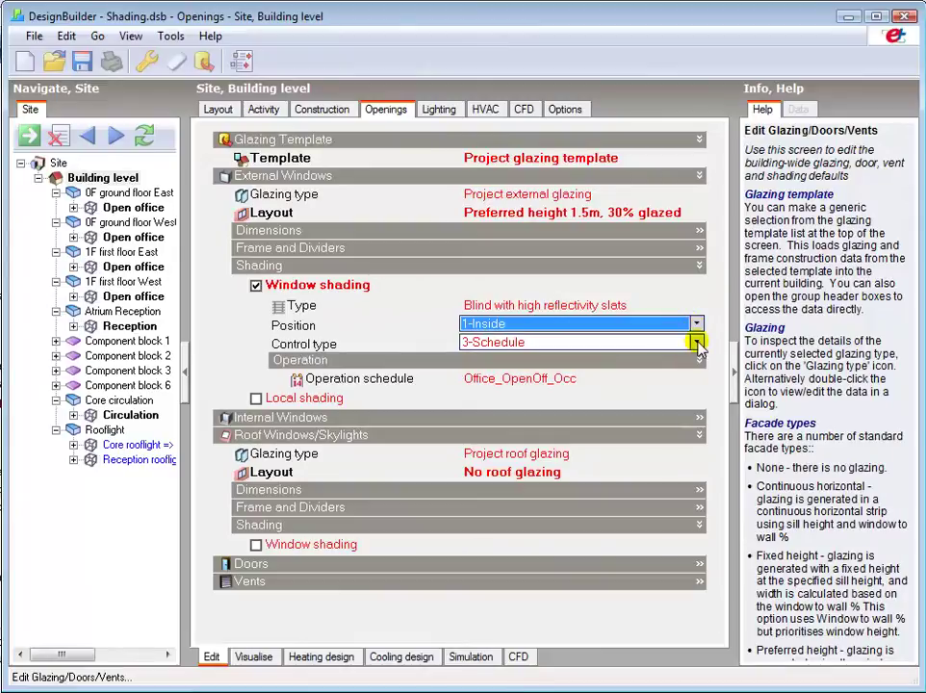
{"action": "left_click", "coordinate": [697, 345]}
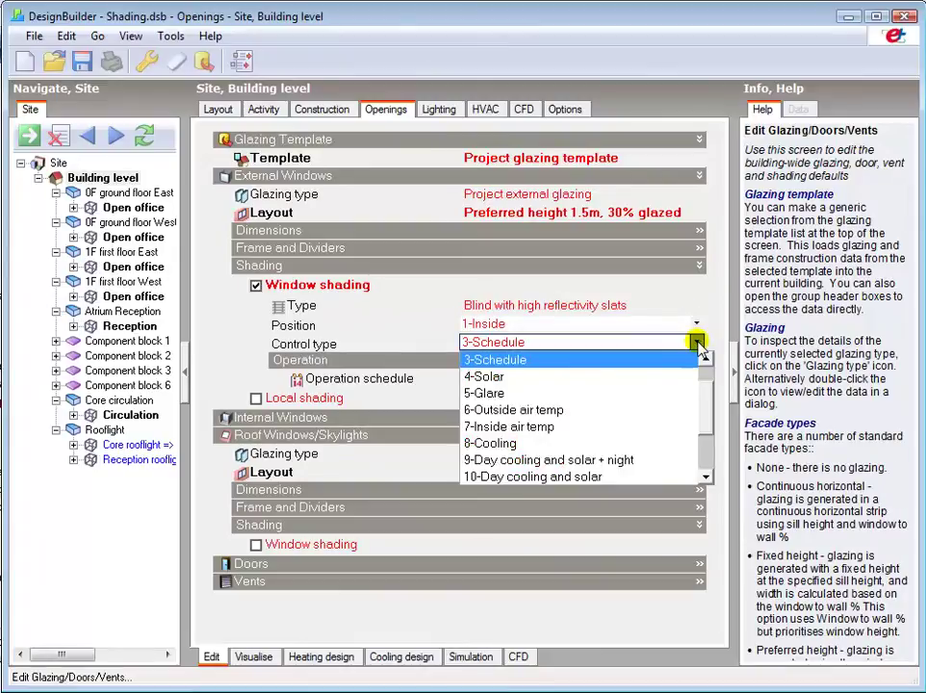
{"action": "scroll", "coordinate": [701, 360], "scroll_direction": "up", "scroll_amount": 1}
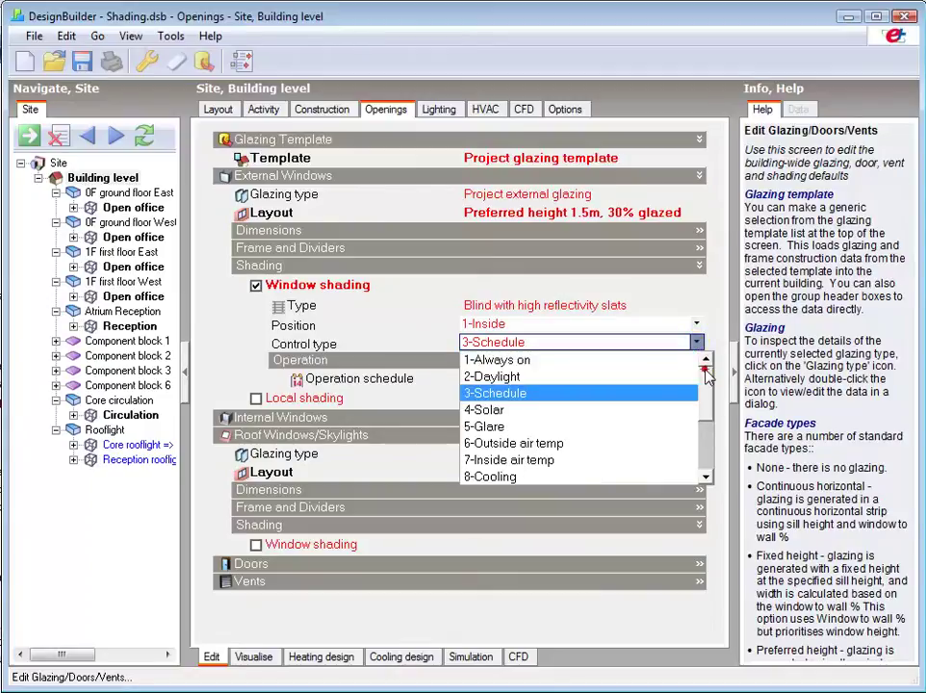
{"action": "scroll", "coordinate": [575, 411], "scroll_direction": "down", "scroll_amount": 3}
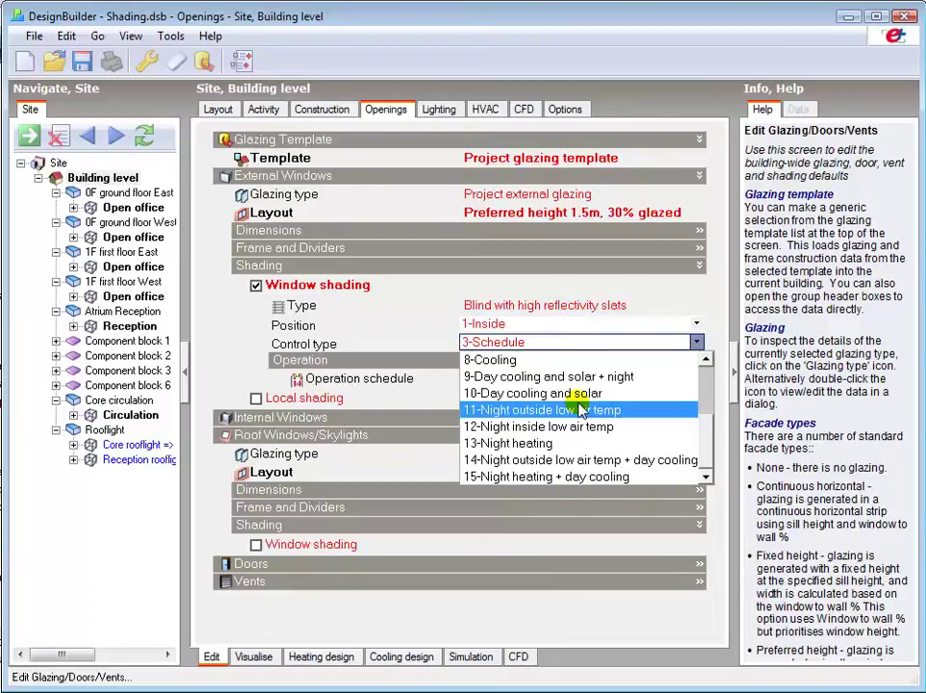
{"action": "left_click", "coordinate": [699, 344]}
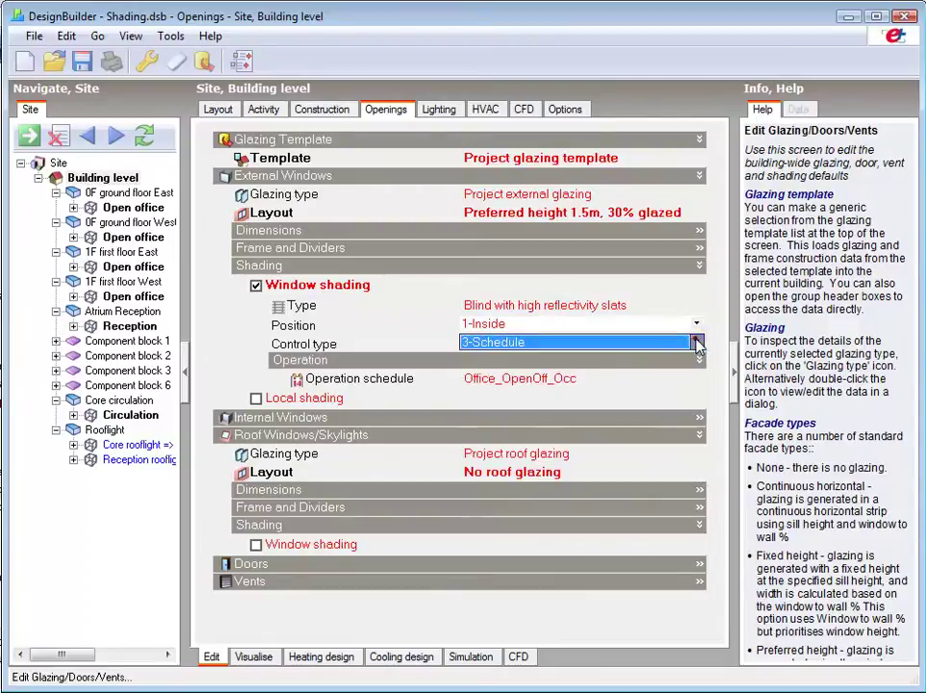
{"action": "left_click", "coordinate": [256, 286]}
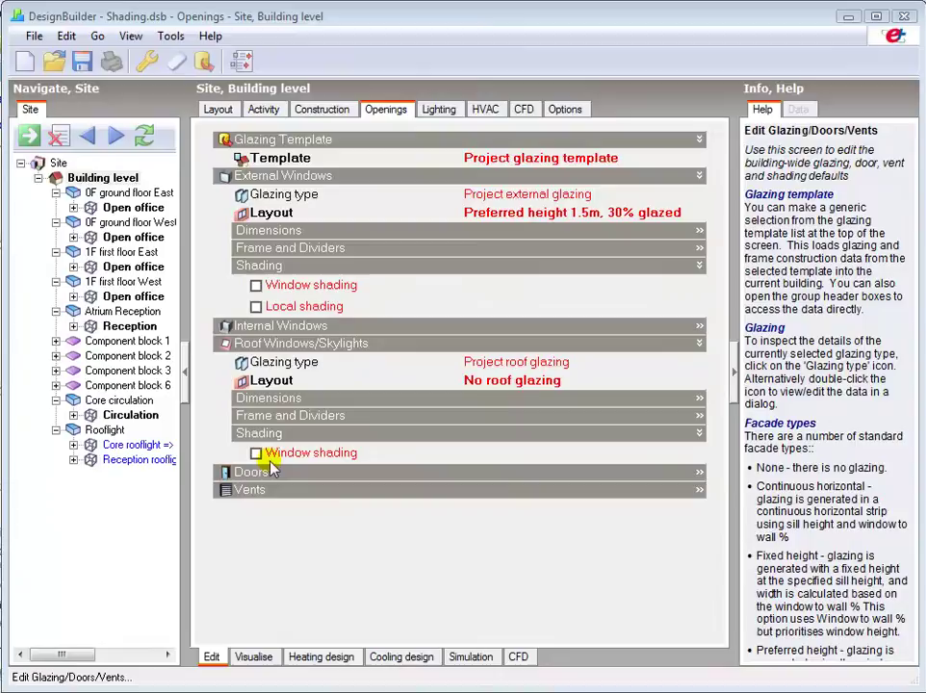
- Calculate cooling design and view results for the 0F and 1F East open offices
{"action": "left_click", "coordinate": [391, 661]}
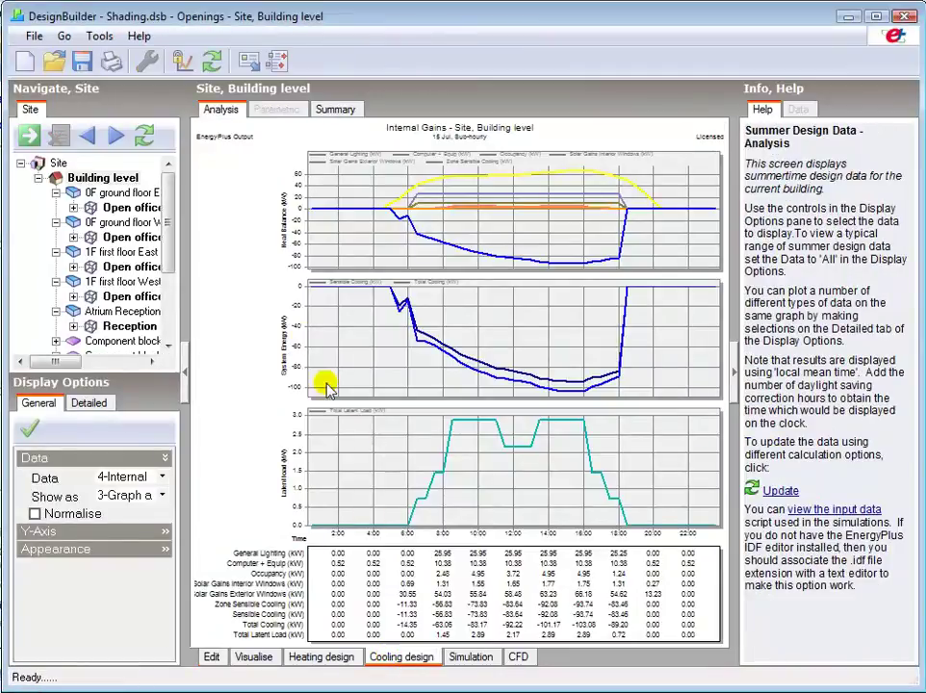
{"action": "left_click", "coordinate": [133, 208]}
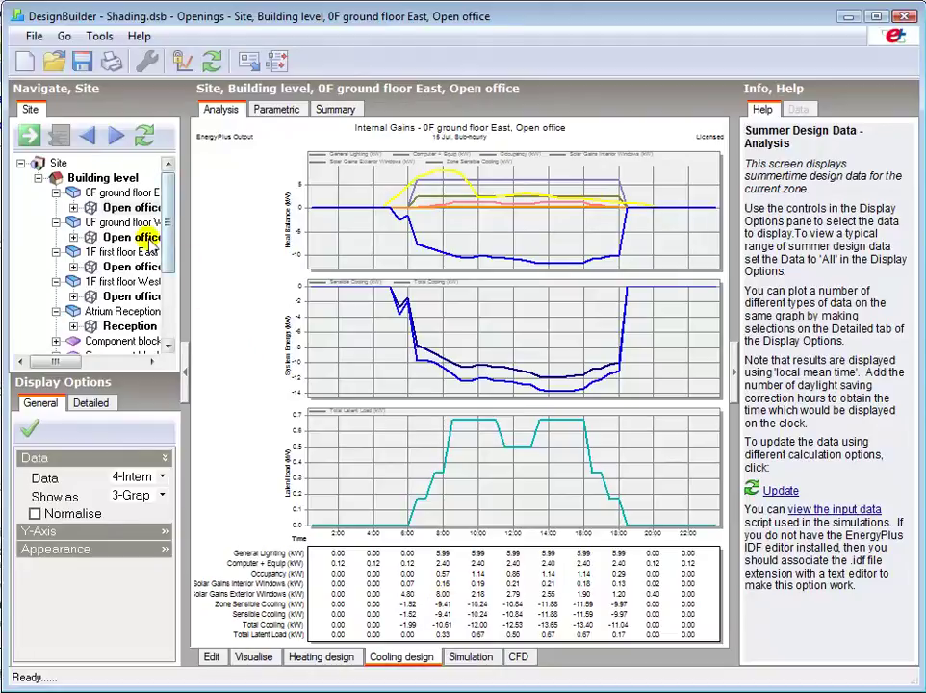
{"action": "left_click", "coordinate": [129, 268]}
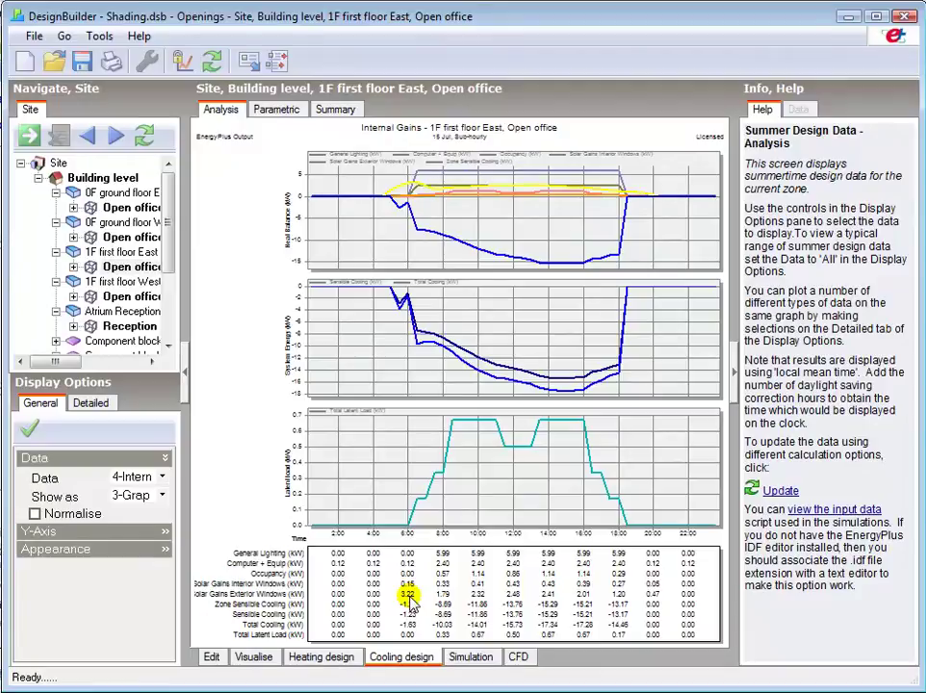
- View cooling results for the 0F West, then 1F West open office (solar gains ~8.99 kW)
{"action": "left_click", "coordinate": [130, 237]}
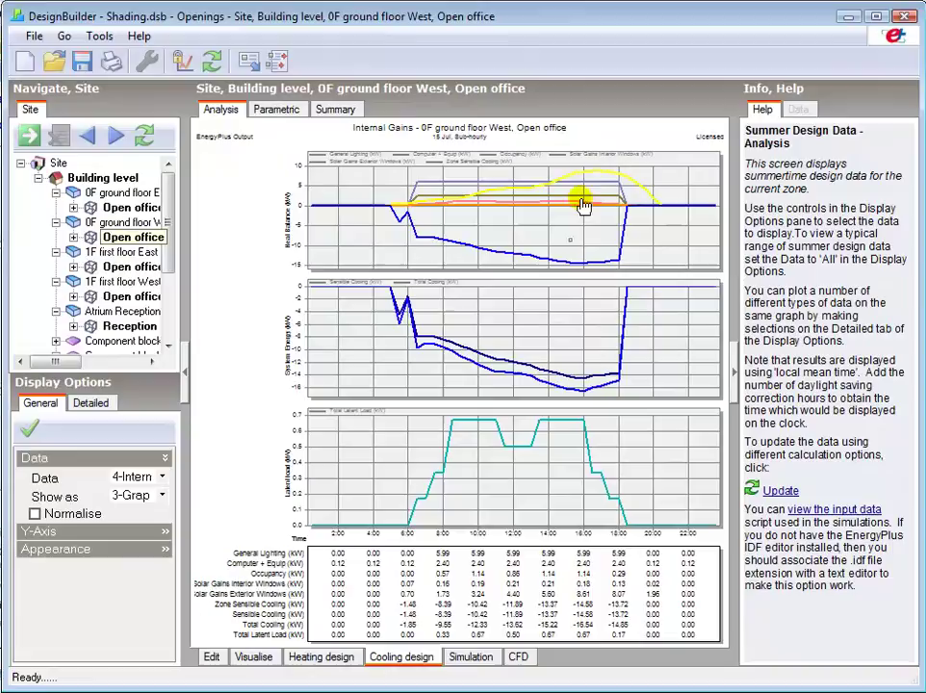
{"action": "mouse_move", "coordinate": [601, 179]}
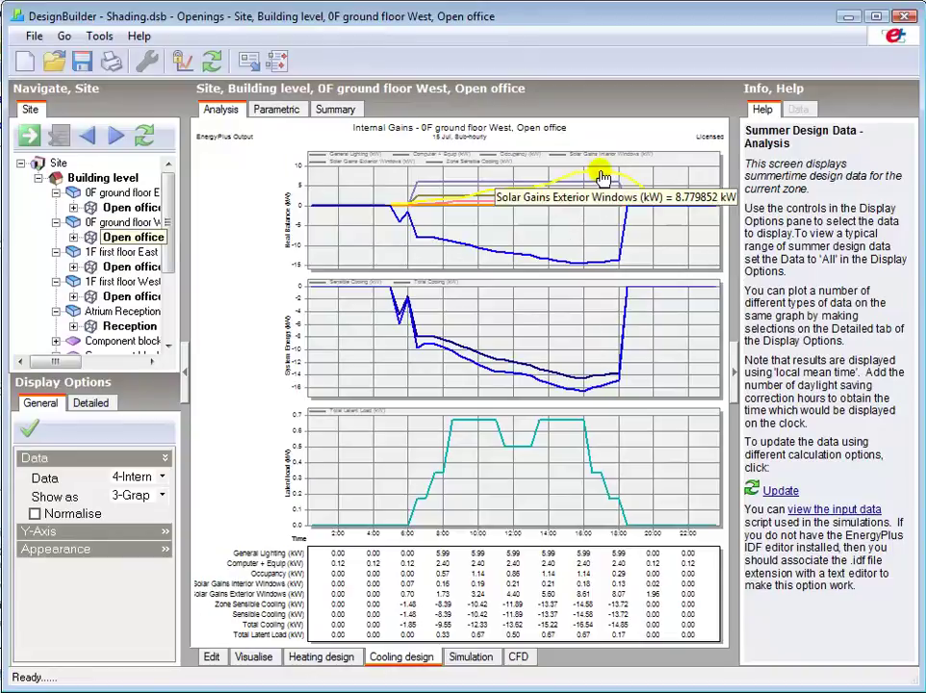
{"action": "left_click", "coordinate": [133, 297]}
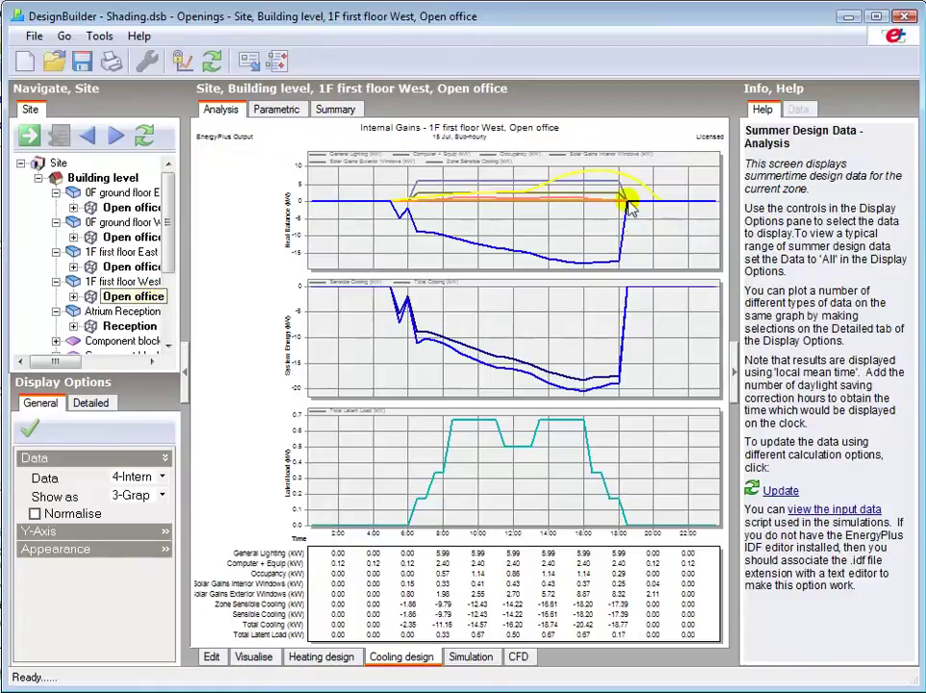
{"action": "mouse_move", "coordinate": [604, 177]}
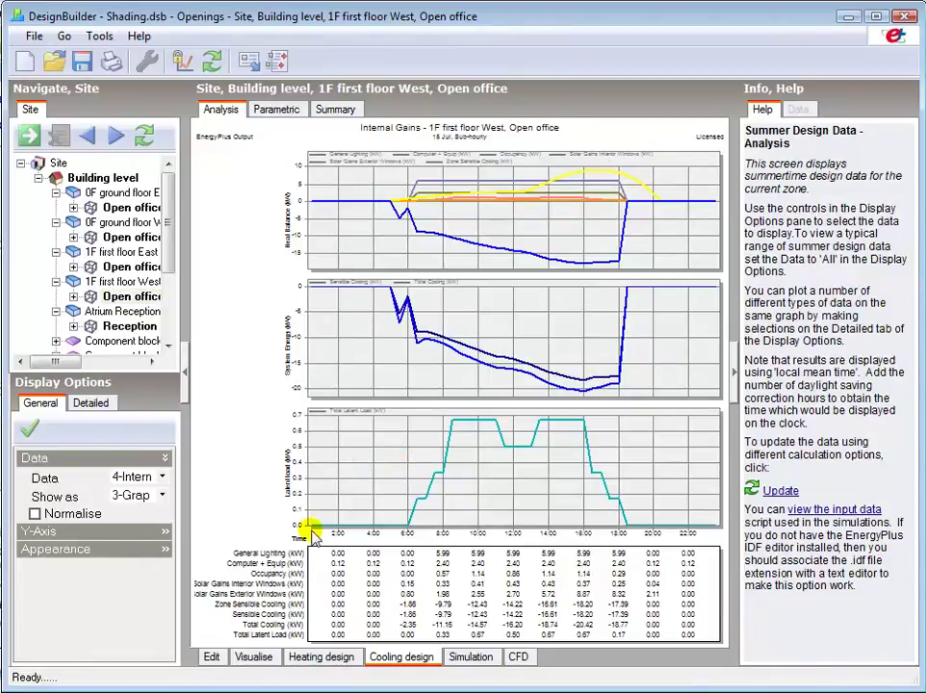
- Enable window shading on the 0F East open office using the medium-reflectivity slat blind
{"action": "left_click", "coordinate": [213, 658]}
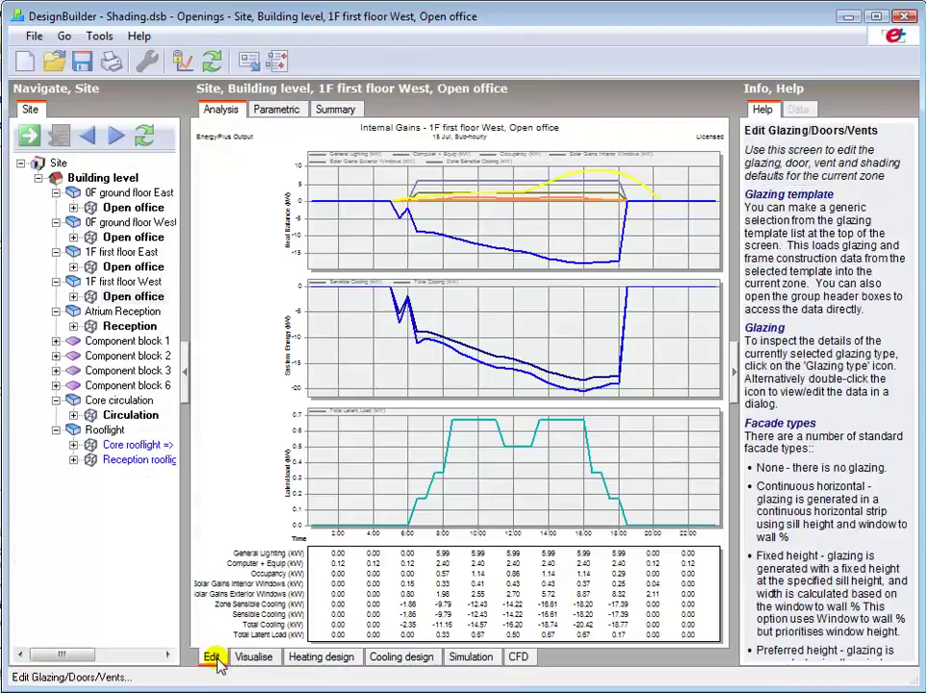
{"action": "left_click", "coordinate": [134, 208]}
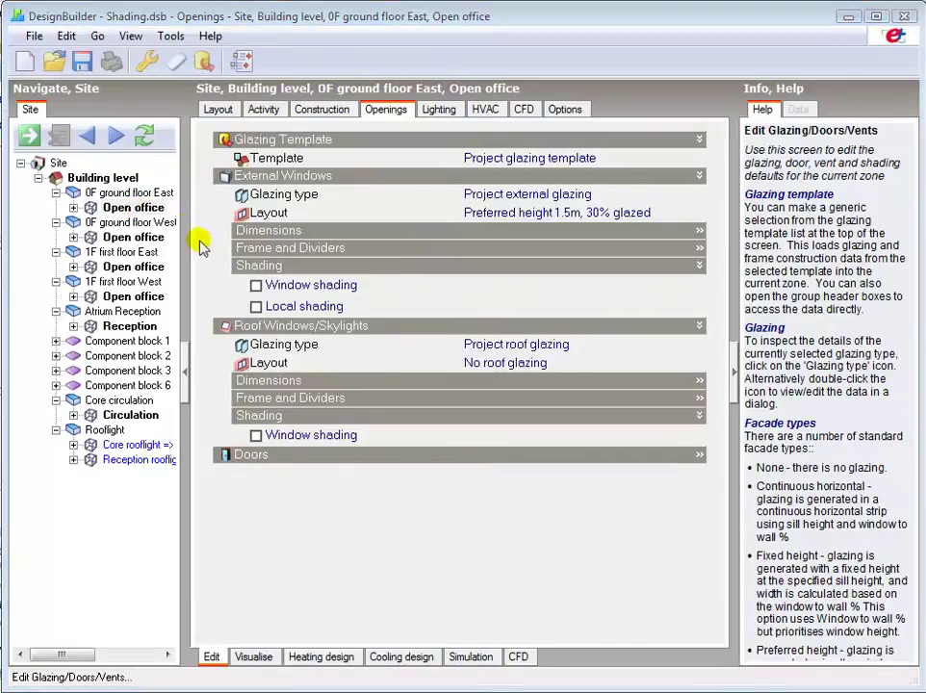
{"action": "left_click", "coordinate": [256, 285]}
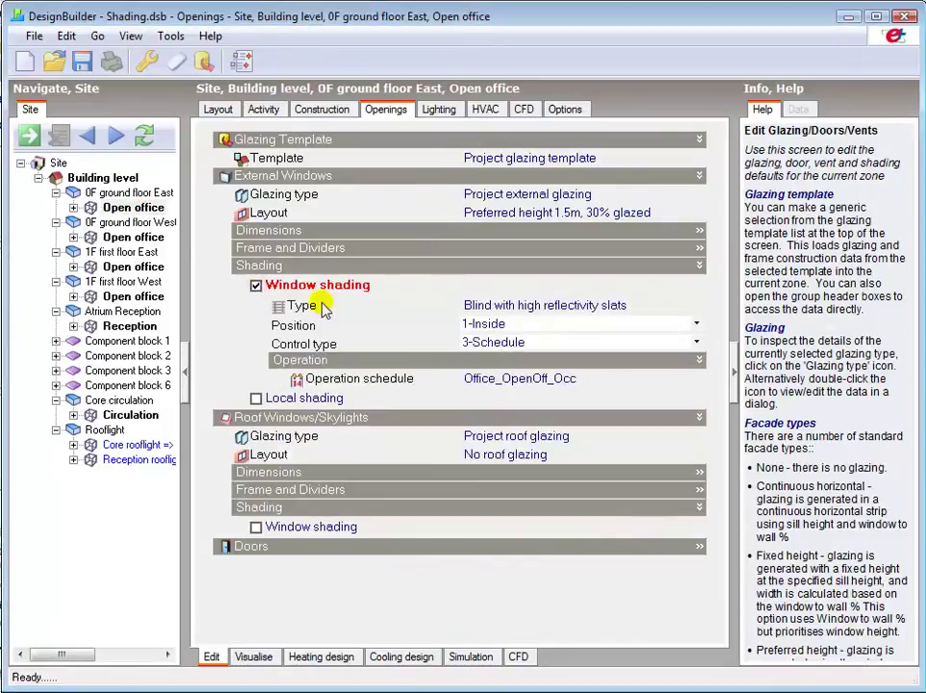
{"action": "left_click", "coordinate": [594, 305]}
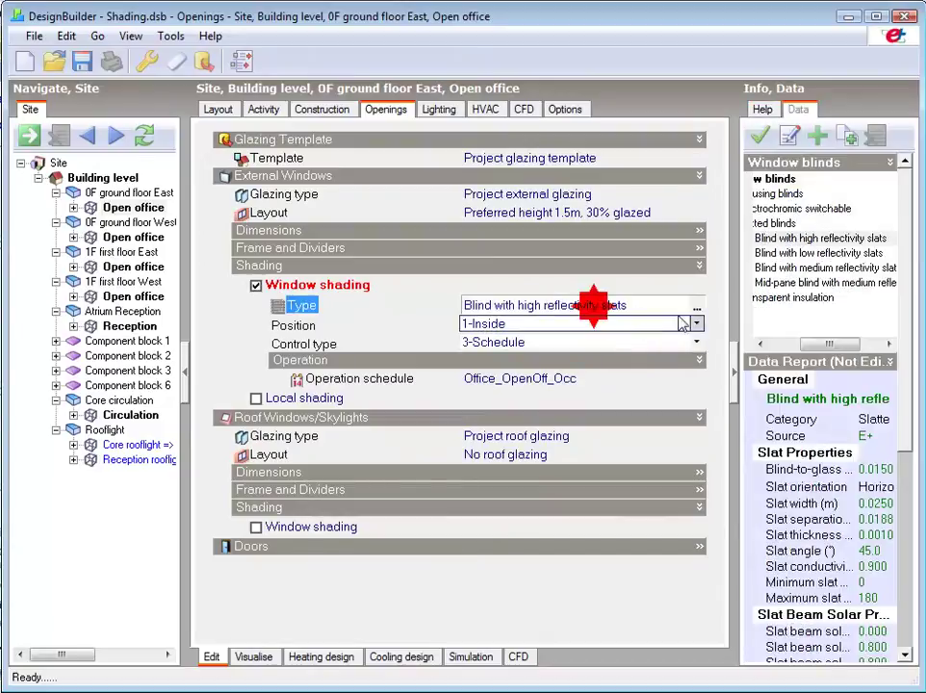
{"action": "left_click", "coordinate": [696, 308]}
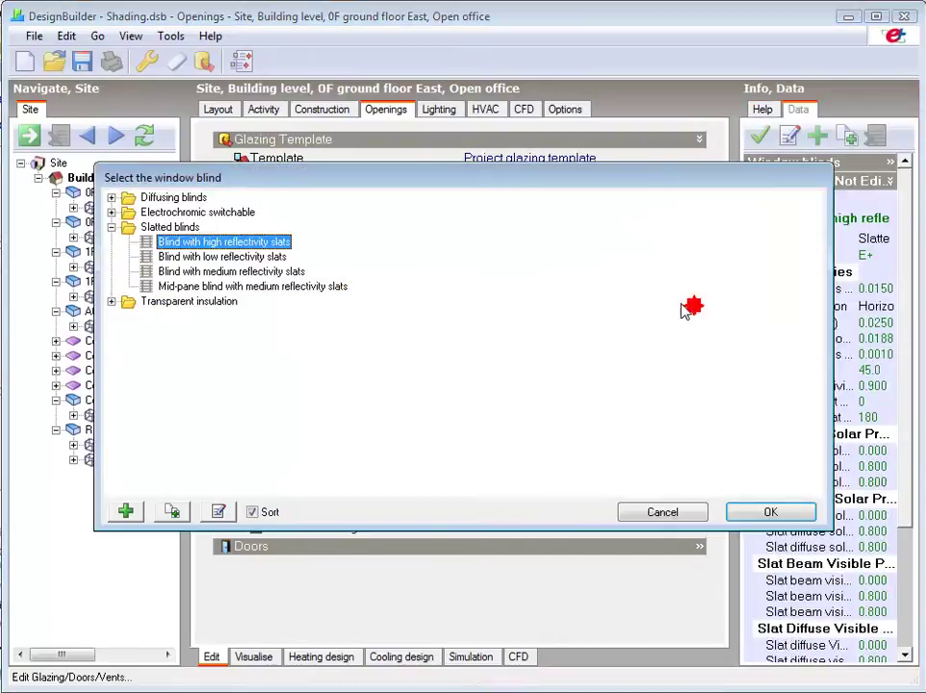
{"action": "left_click", "coordinate": [292, 273]}
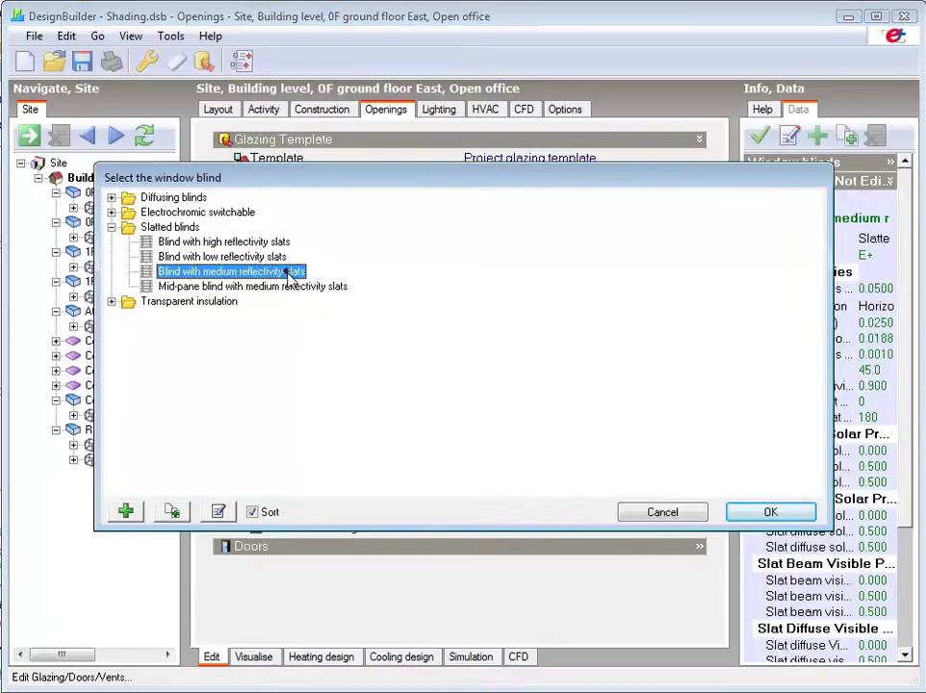
{"action": "left_click", "coordinate": [769, 513]}
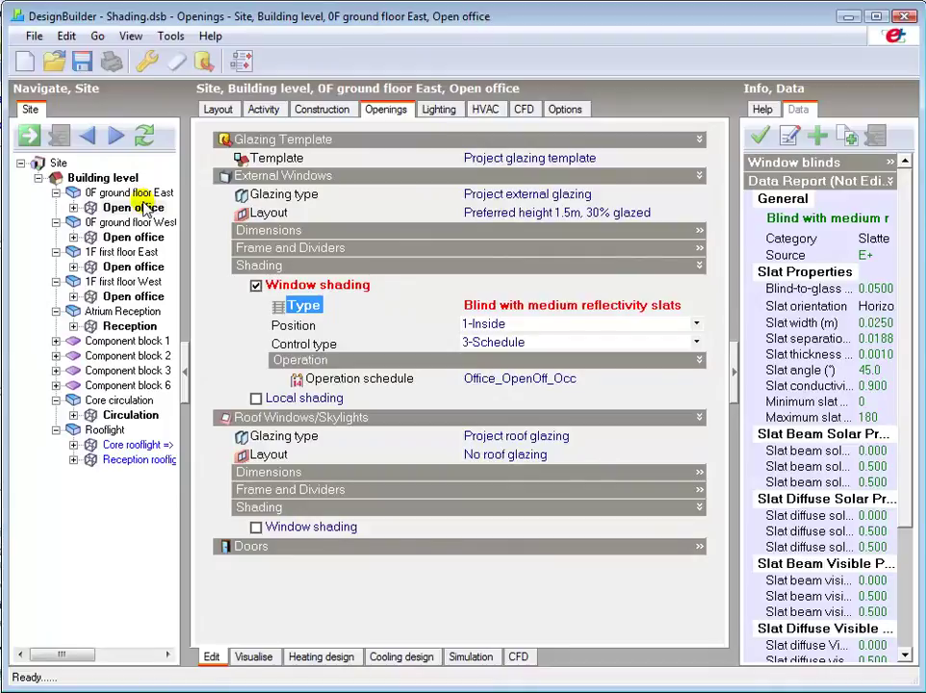
- Keep the blind at 1-Inside and set its control type to 1-Always on
{"action": "left_click", "coordinate": [509, 327]}
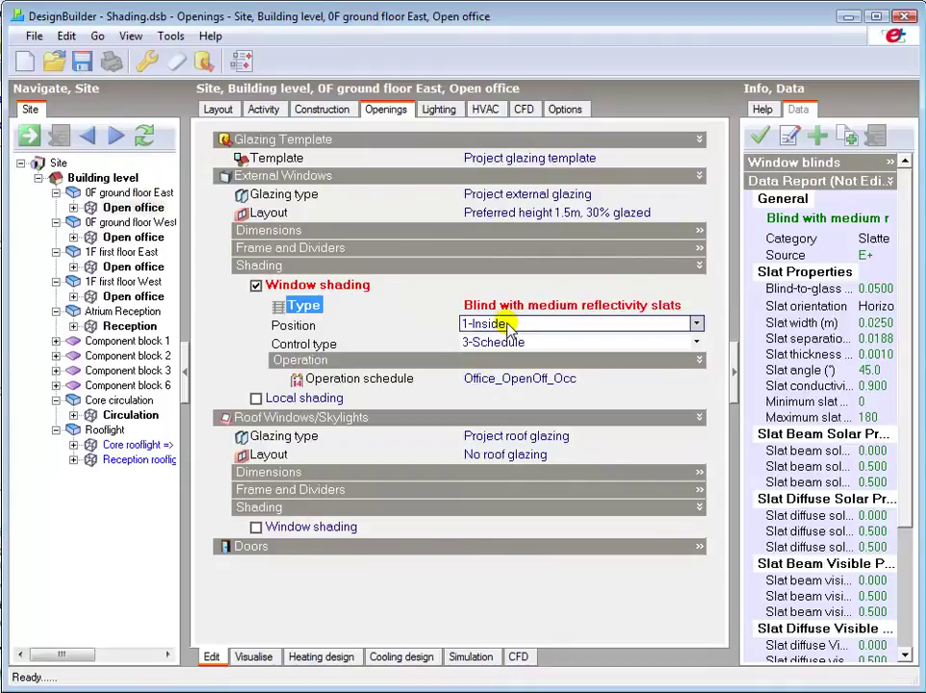
{"action": "left_click", "coordinate": [670, 347]}
{"action": "left_click", "coordinate": [697, 343]}
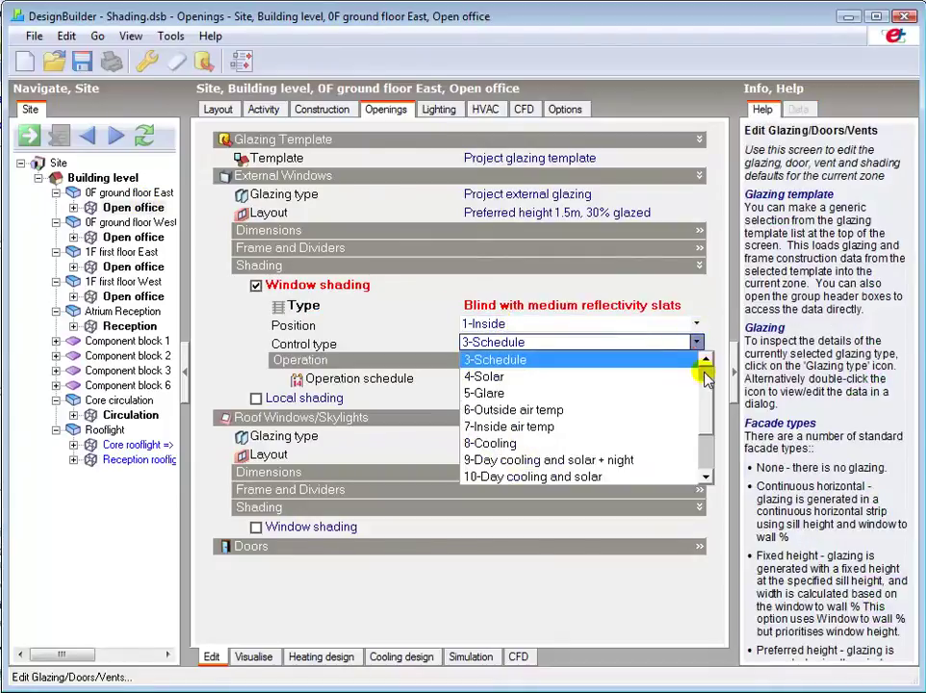
{"action": "scroll", "coordinate": [706, 378], "scroll_direction": "up", "scroll_amount": 1}
{"action": "left_click", "coordinate": [496, 361]}
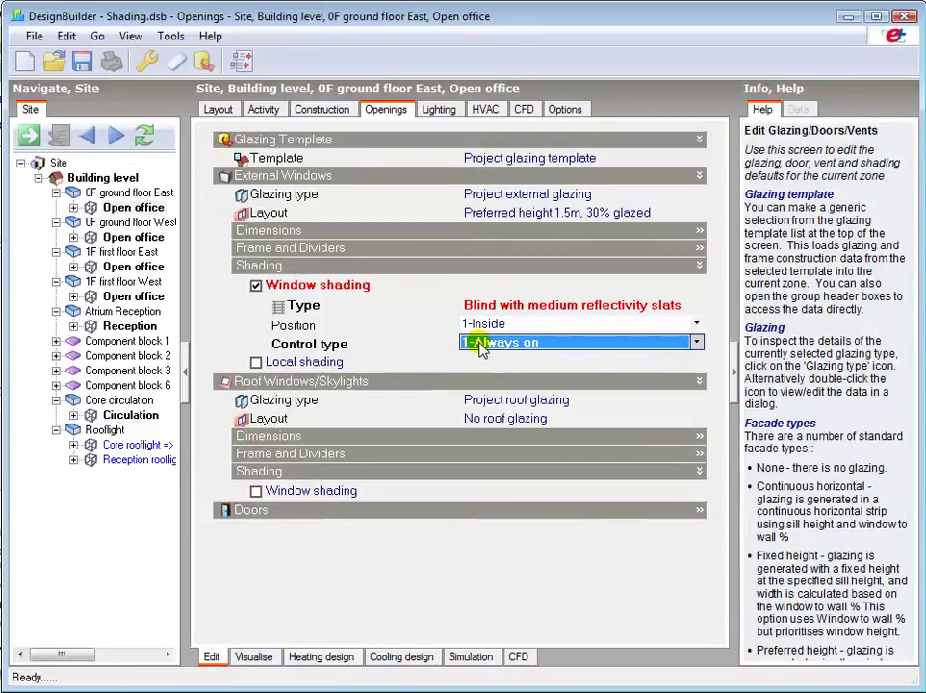
- Give the 0F West open office local shading with the 0.5m projection Louvre
{"action": "left_click", "coordinate": [150, 237]}
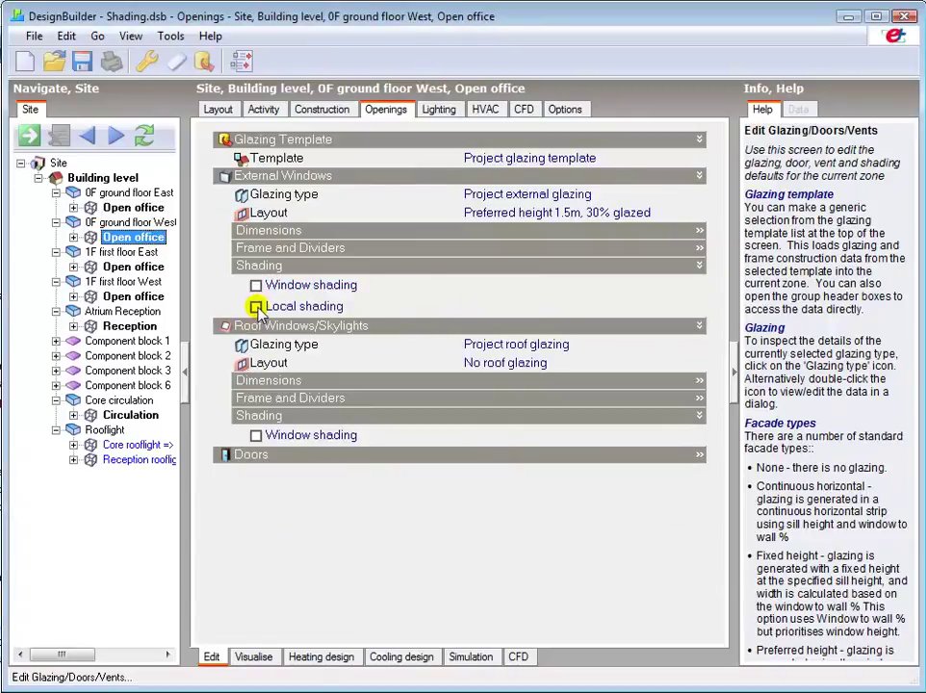
{"action": "left_click", "coordinate": [256, 307]}
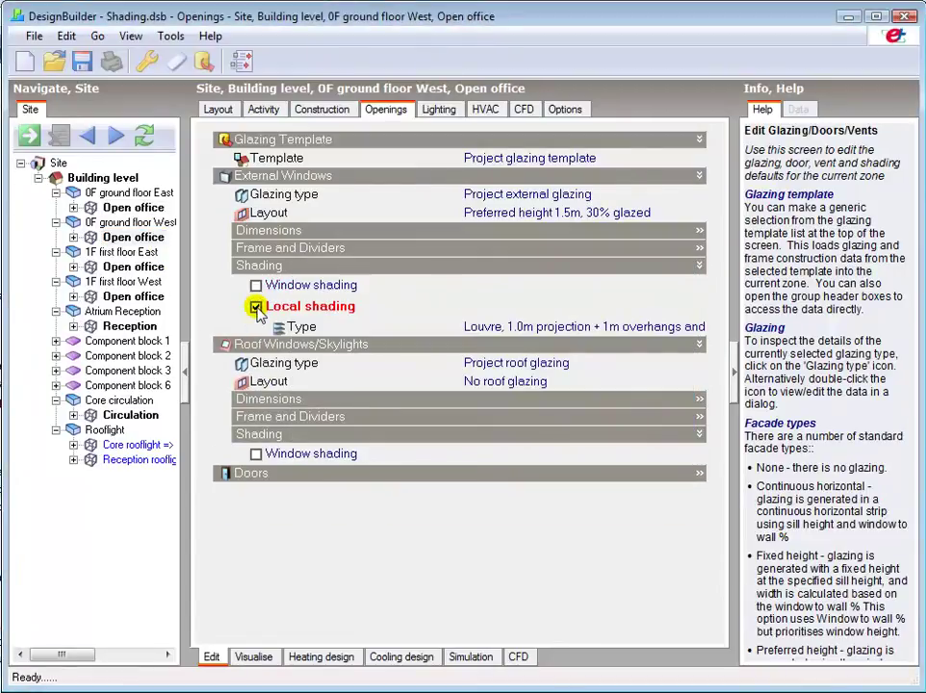
{"action": "left_click", "coordinate": [583, 326]}
{"action": "left_click", "coordinate": [699, 329]}
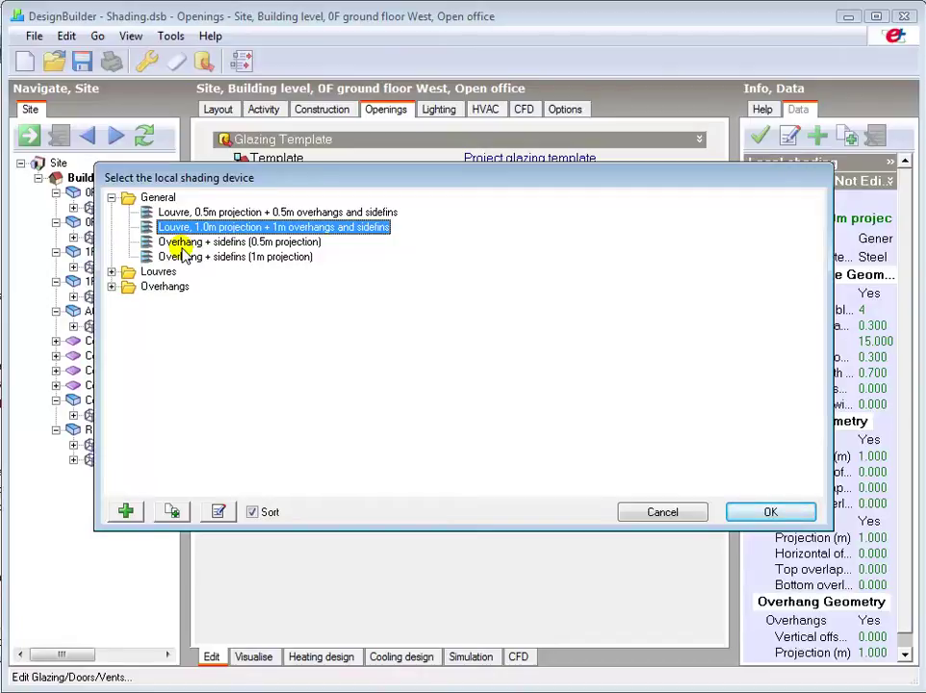
{"action": "left_click", "coordinate": [112, 287]}
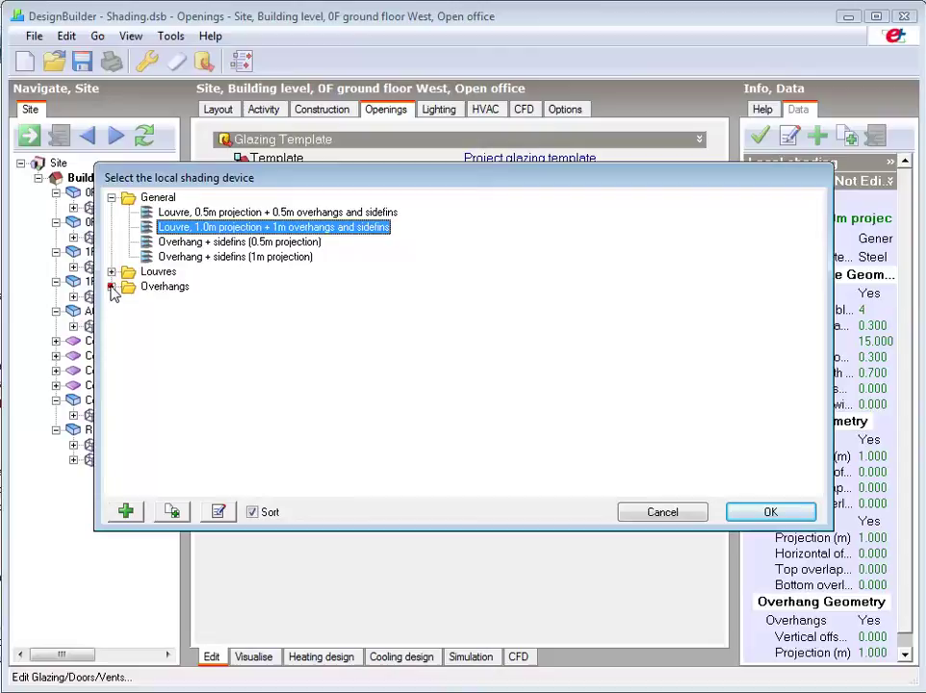
{"action": "left_click", "coordinate": [111, 273]}
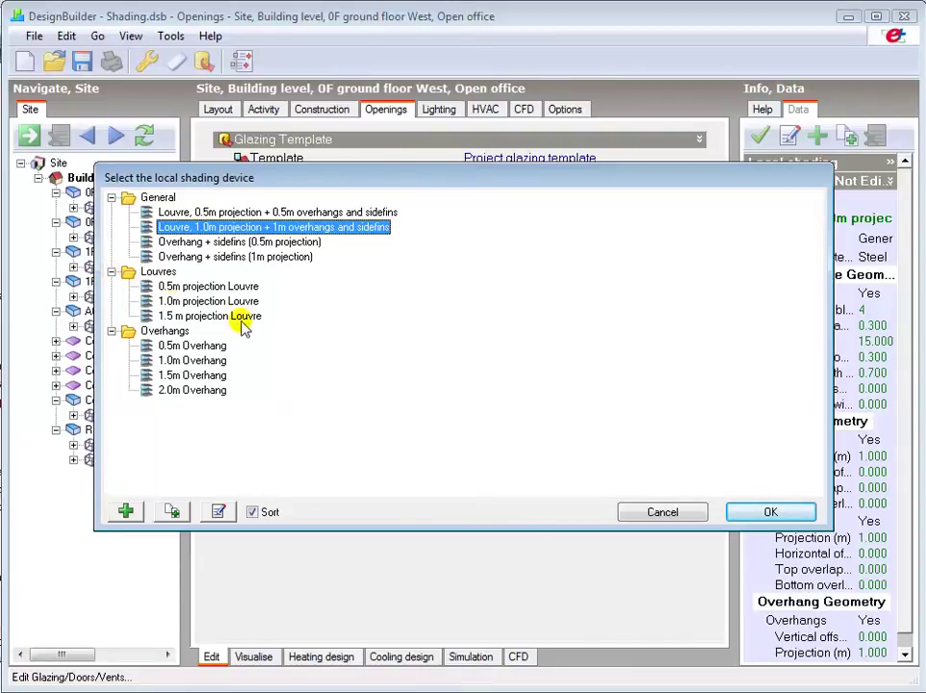
{"action": "left_click", "coordinate": [201, 287]}
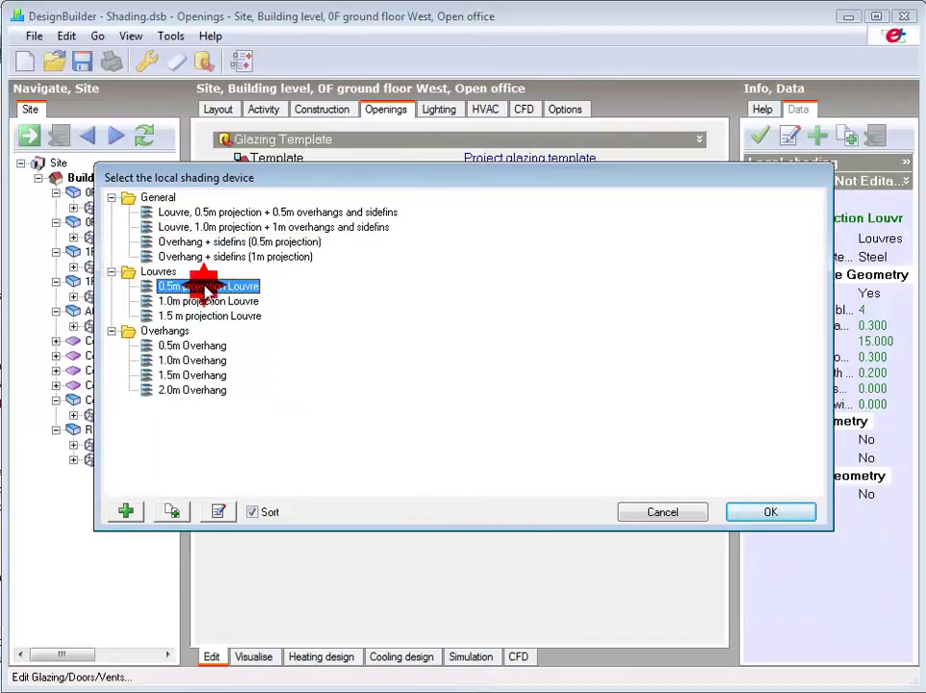
{"action": "left_click", "coordinate": [771, 513]}
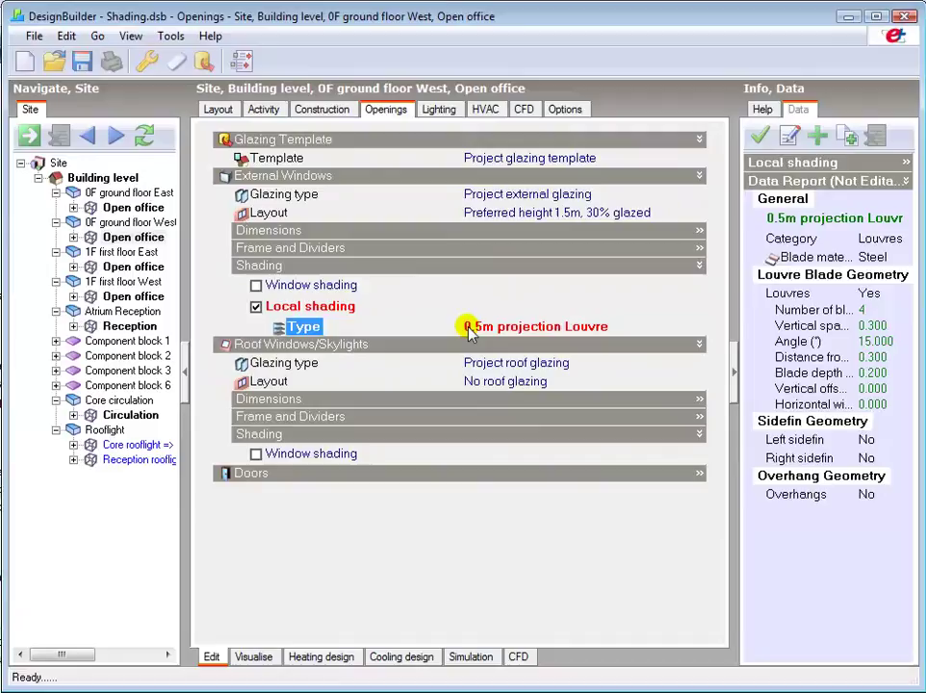
{"action": "left_click", "coordinate": [221, 112]}
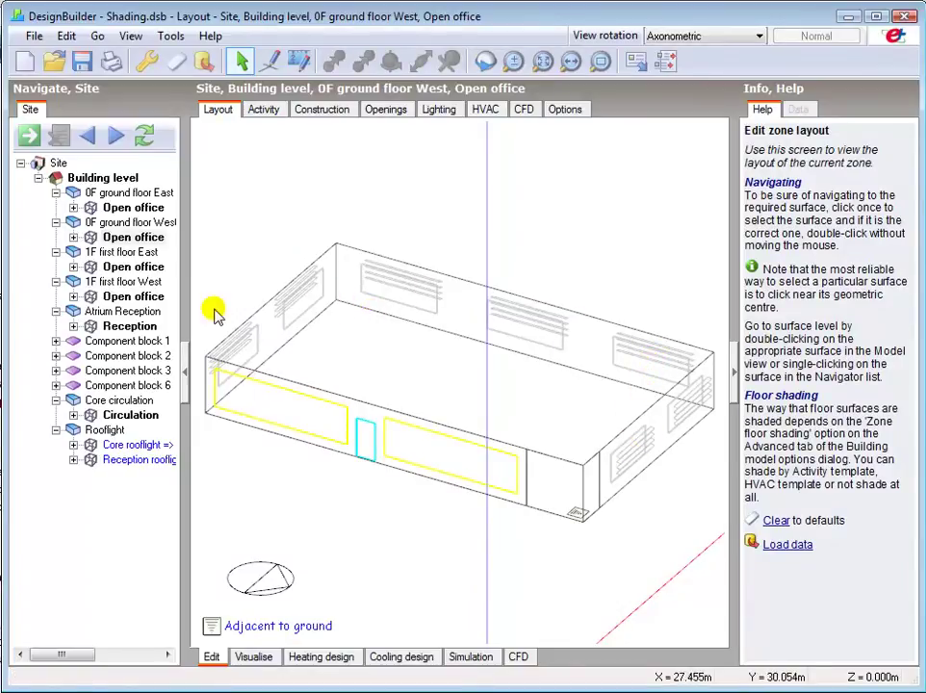
- Navigate from the West zone up to the whole-building 3-D layout
{"action": "left_click", "coordinate": [152, 223]}
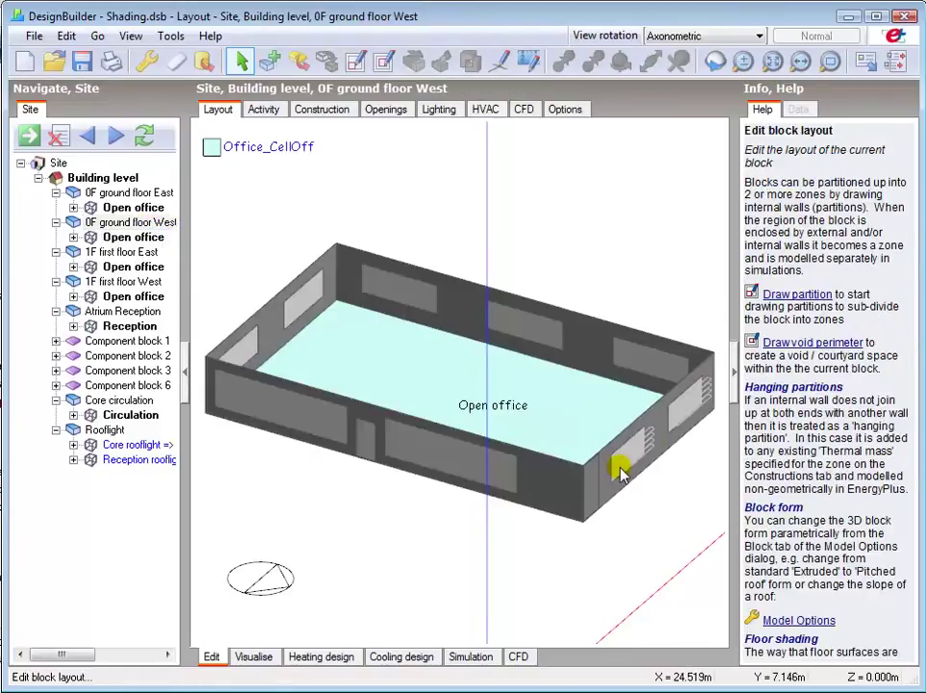
{"action": "left_click", "coordinate": [96, 178]}
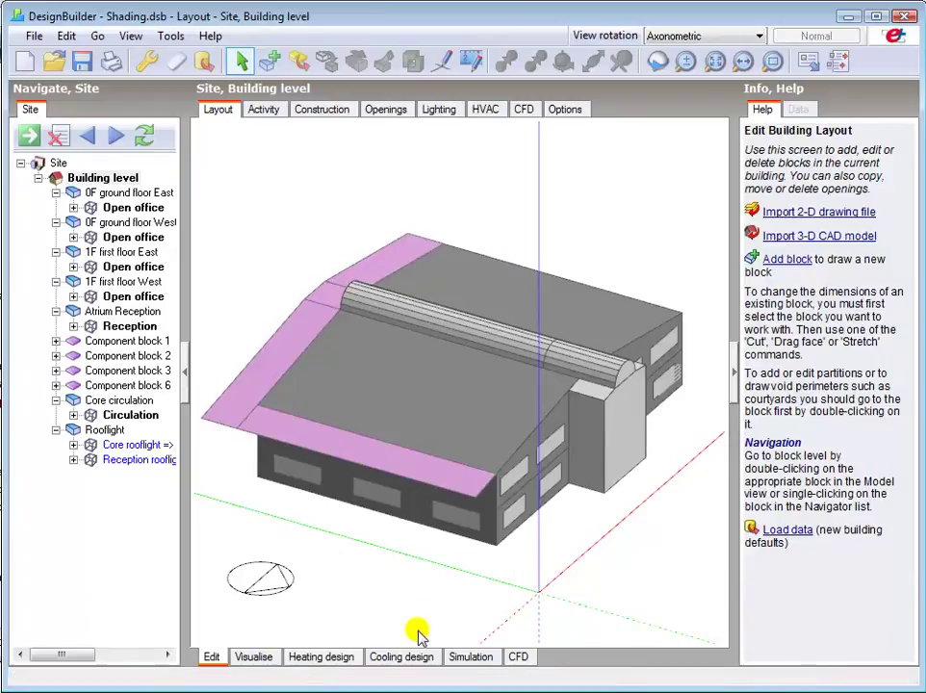
- Run the cooling design calculation and widen the navigator (total cooling peak ~-99.54 kW)
{"action": "left_click", "coordinate": [401, 657]}
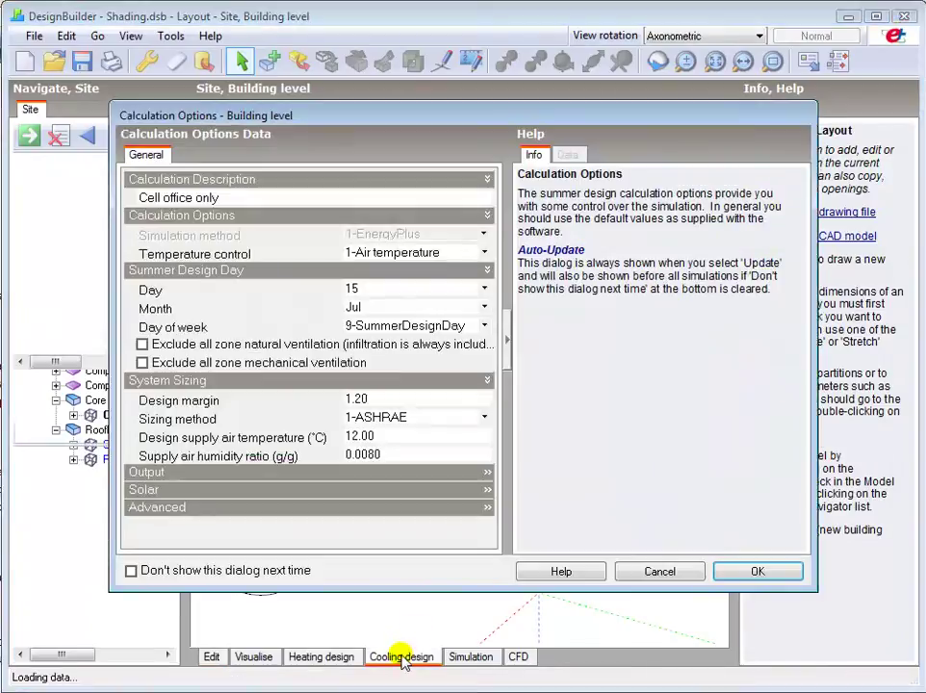
{"action": "left_click", "coordinate": [757, 572]}
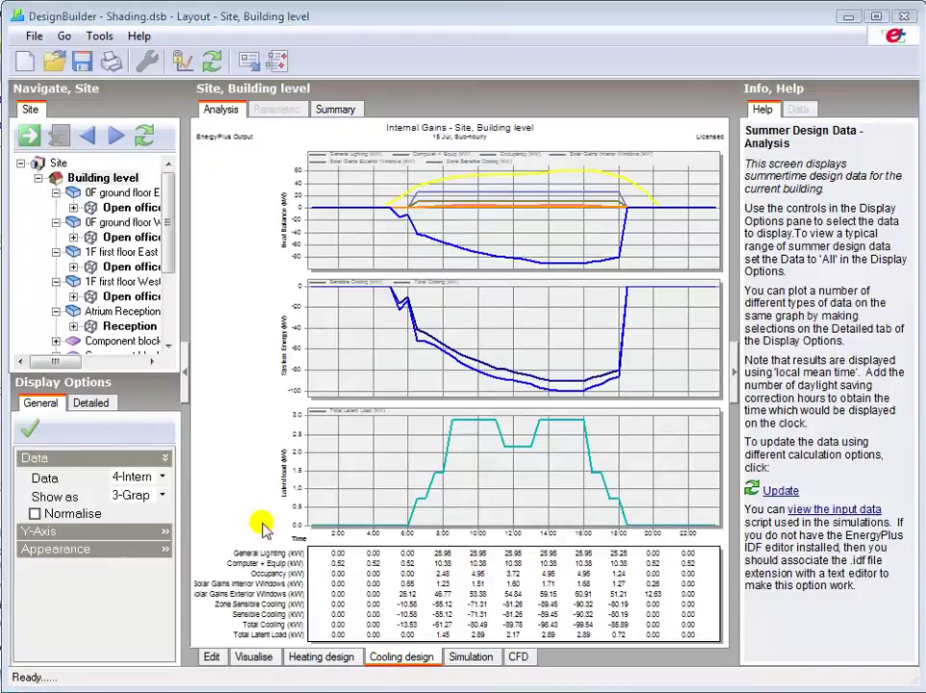
{"action": "left_click_drag", "start_coordinate": [182, 247], "coordinate": [199, 251]}
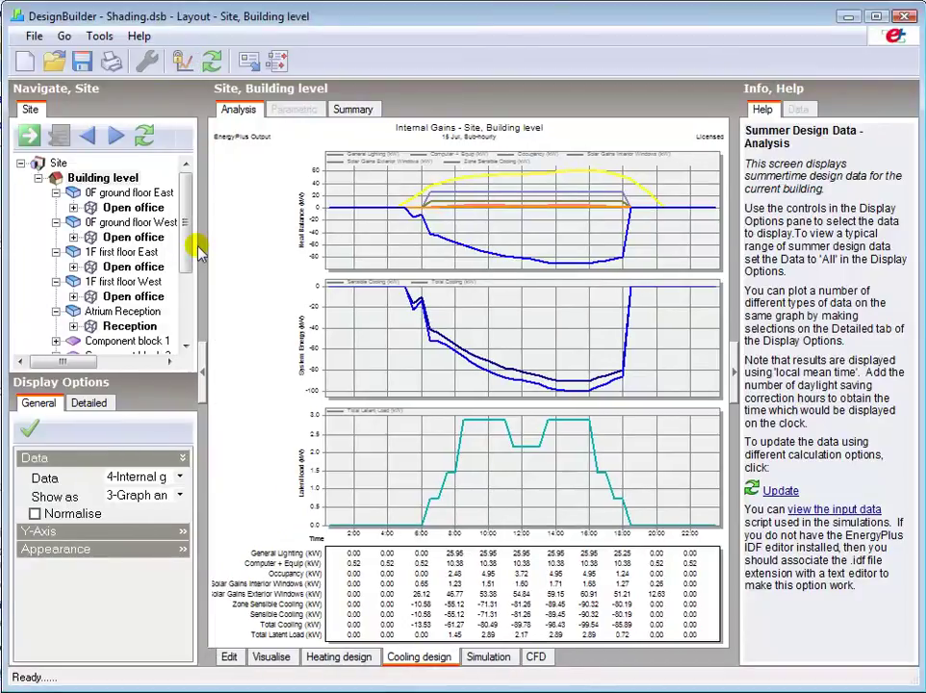
- Compare cooling results, ending on the louvred 0F West open office (solar gains 5.63 kW)
{"action": "left_click", "coordinate": [140, 209]}
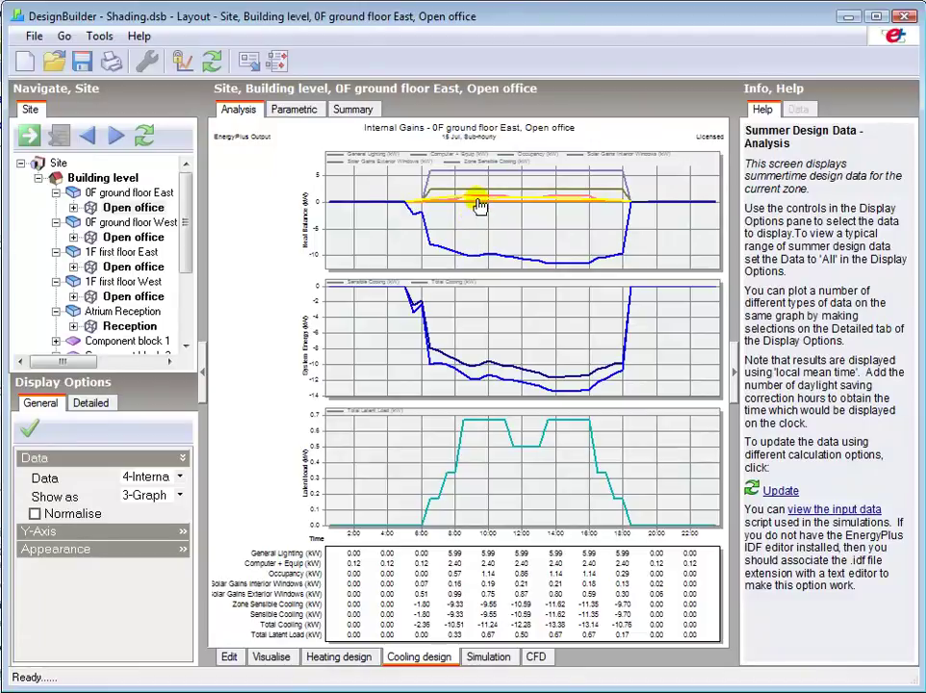
{"action": "mouse_move", "coordinate": [467, 202]}
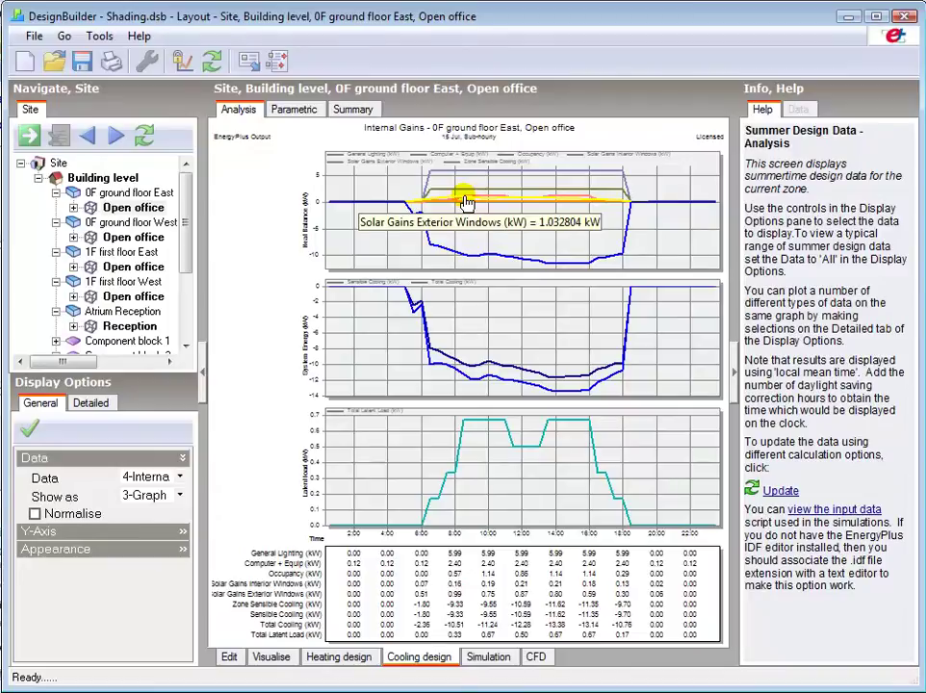
{"action": "left_click", "coordinate": [138, 238]}
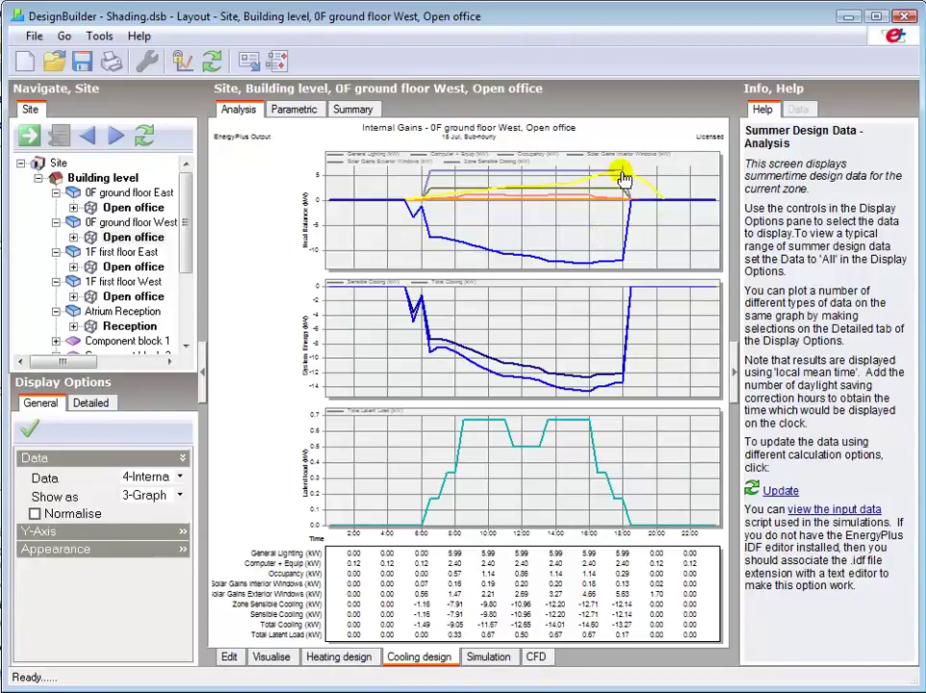
{"action": "mouse_move", "coordinate": [623, 178]}
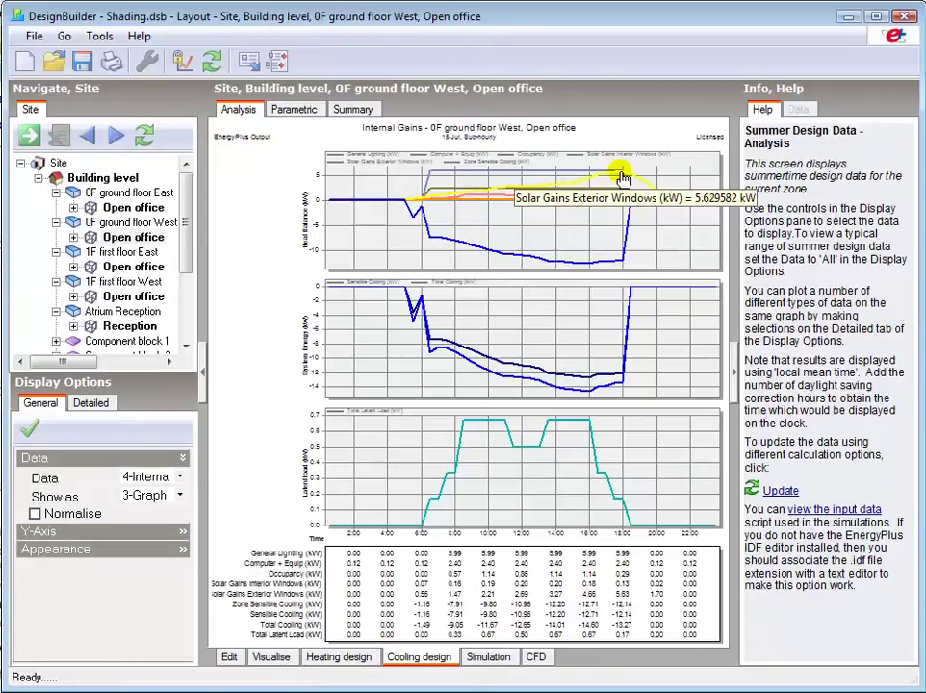
- Go back to the Edit layout at Building level, showing component blocks 1, 2, 3 and 6 in 3-D
{"action": "left_click", "coordinate": [229, 658]}
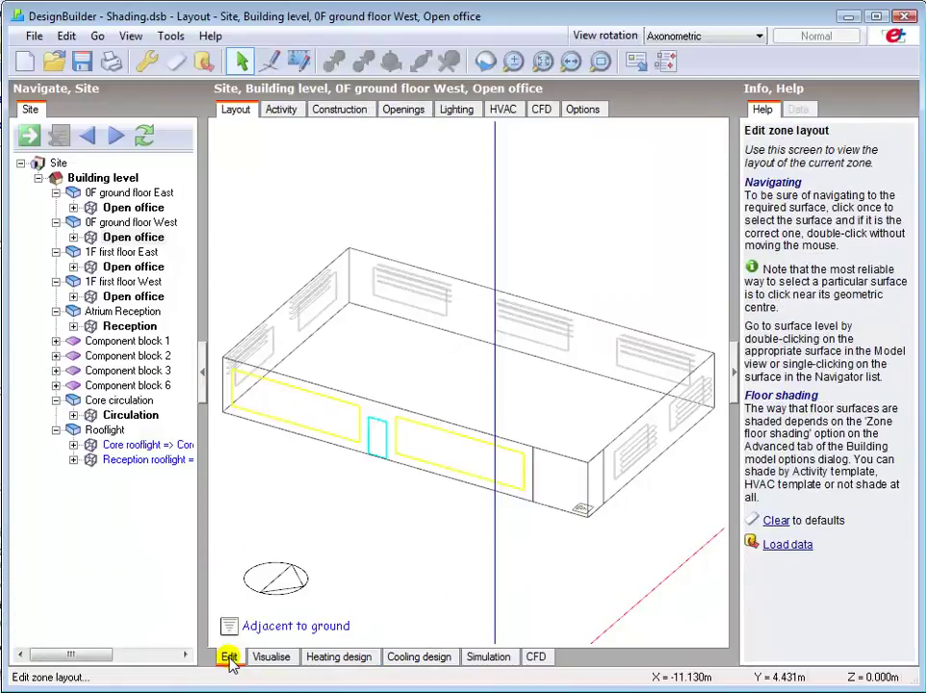
{"action": "left_click", "coordinate": [103, 180]}
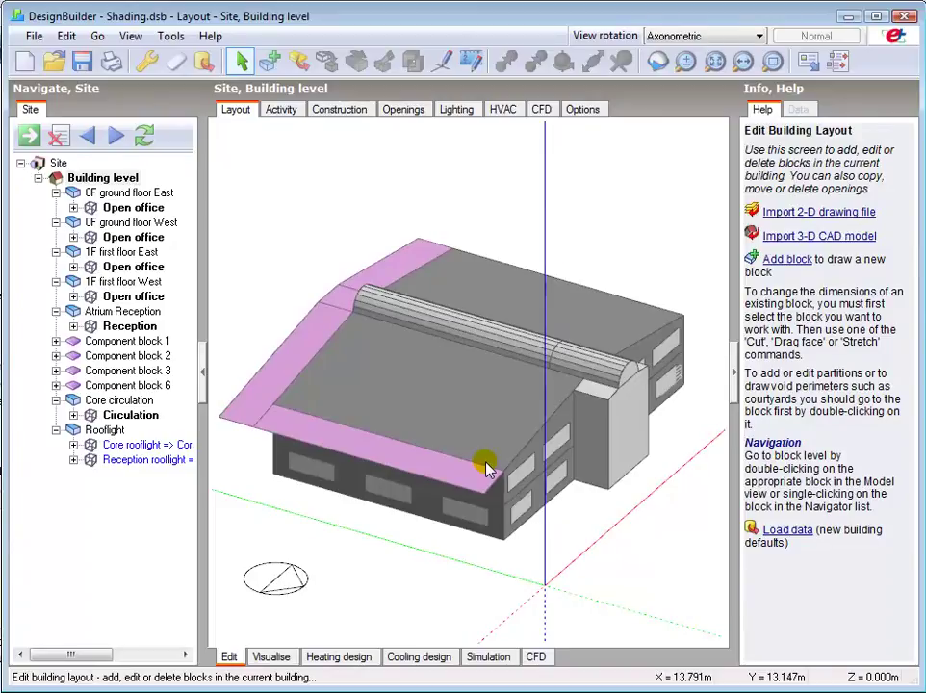
{"action": "left_click", "coordinate": [774, 63]}
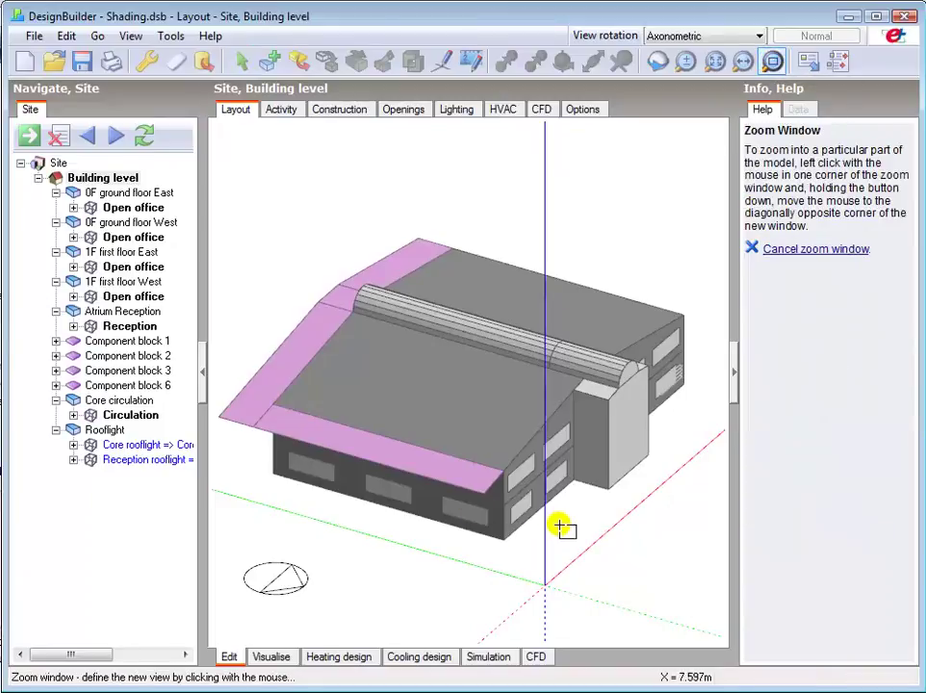
{"action": "left_click_drag", "start_coordinate": [595, 549], "coordinate": [247, 306]}
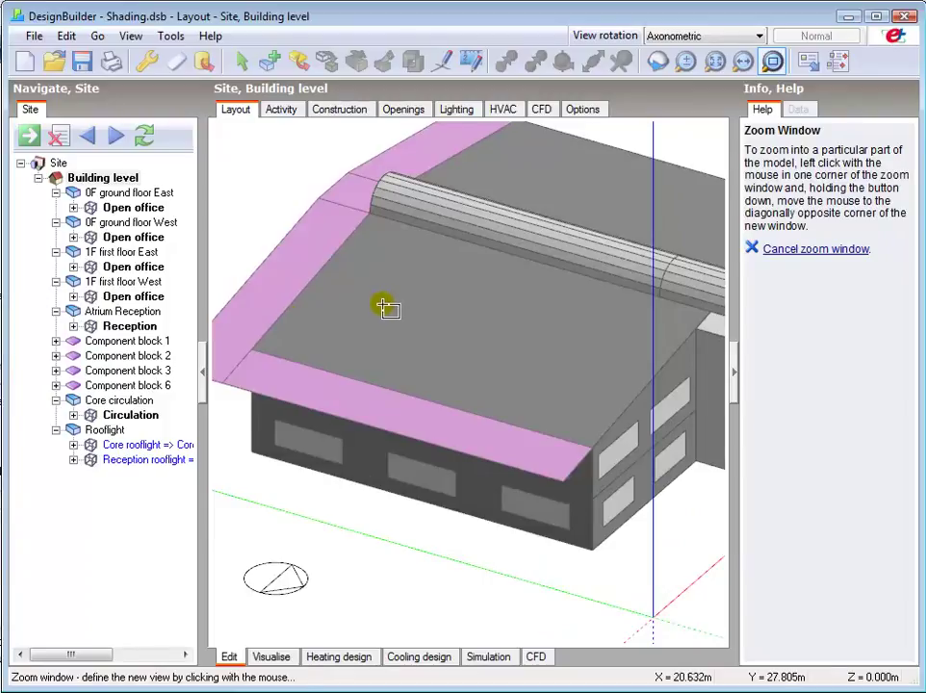
{"action": "key", "text": "Escape"}
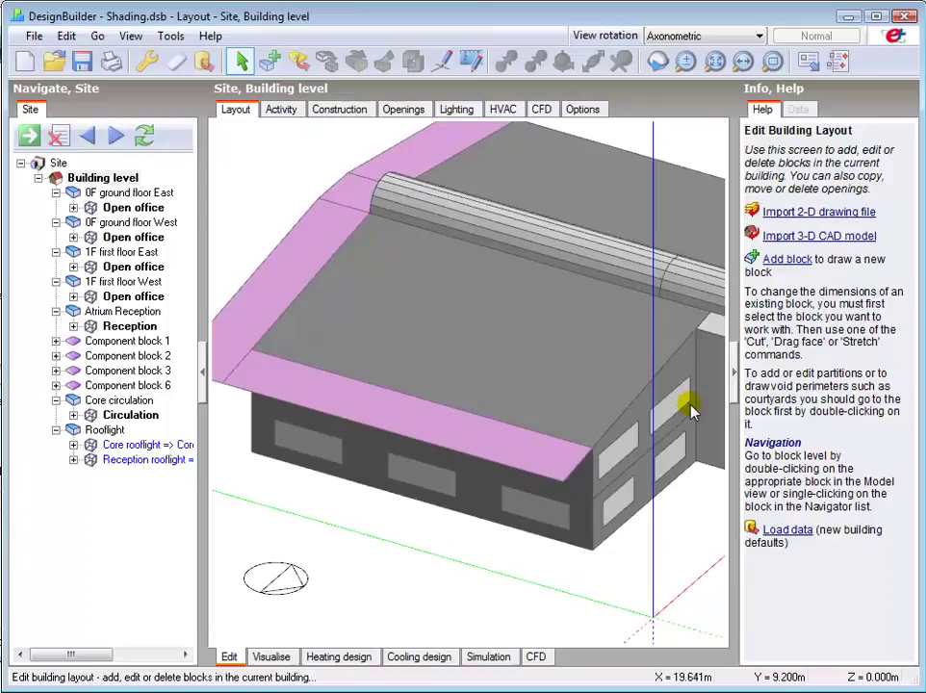
{"action": "left_click", "coordinate": [685, 36]}
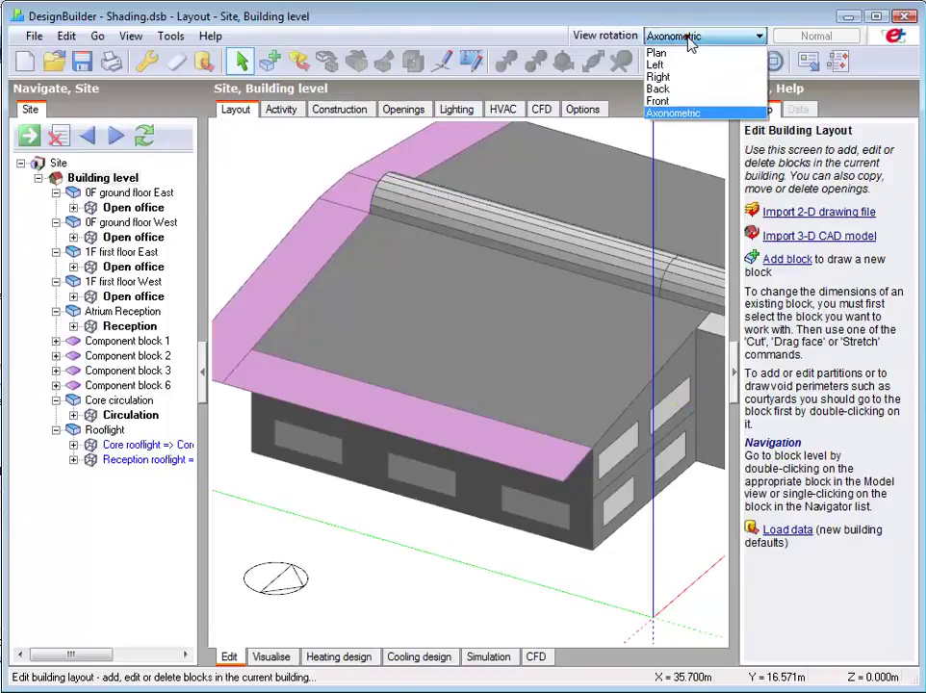
{"action": "left_click", "coordinate": [662, 112]}
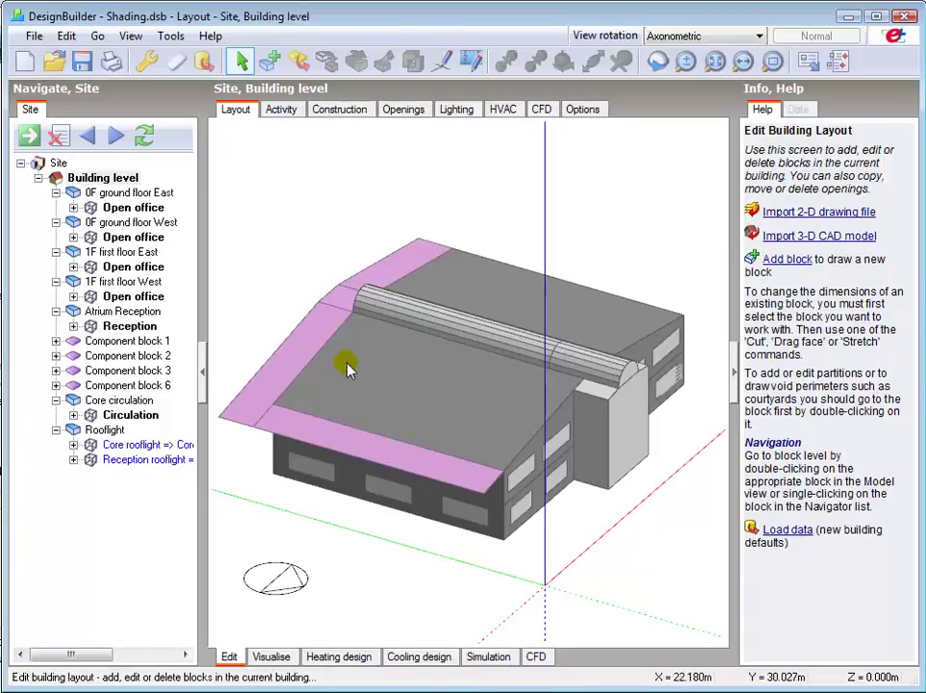
- Start adding a 3-Component block with a 2-Rectangle perimeter shape
{"action": "left_click", "coordinate": [270, 60]}
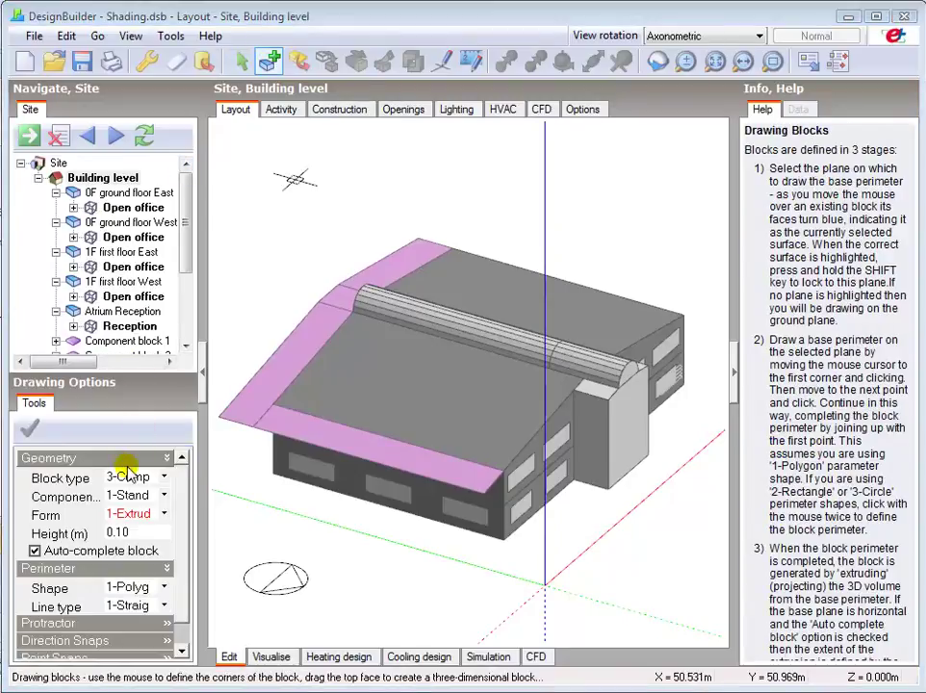
{"action": "left_click", "coordinate": [165, 477]}
{"action": "left_click", "coordinate": [164, 477]}
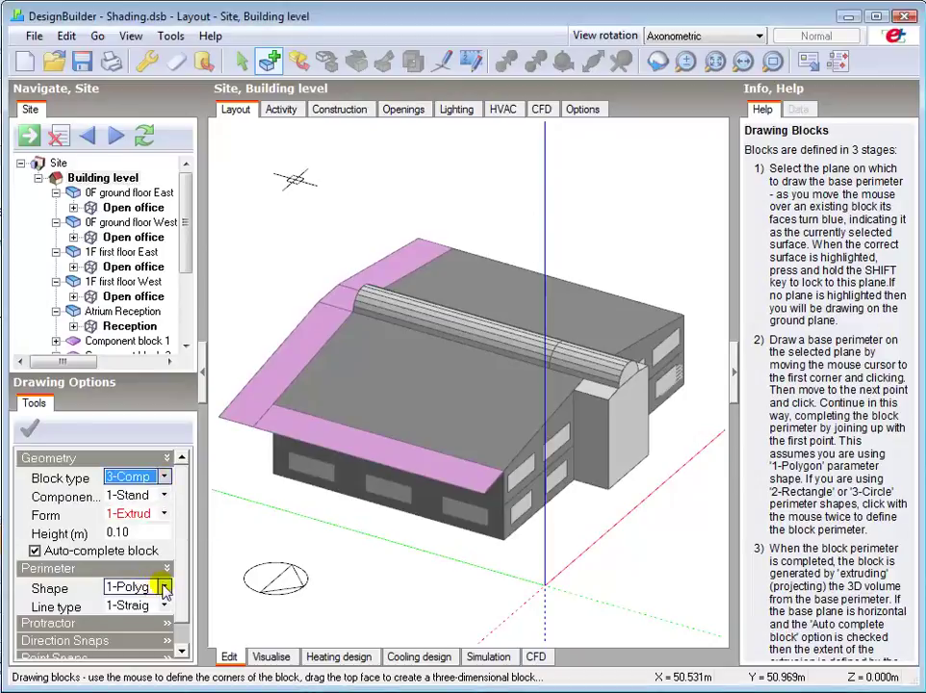
{"action": "left_click", "coordinate": [163, 587]}
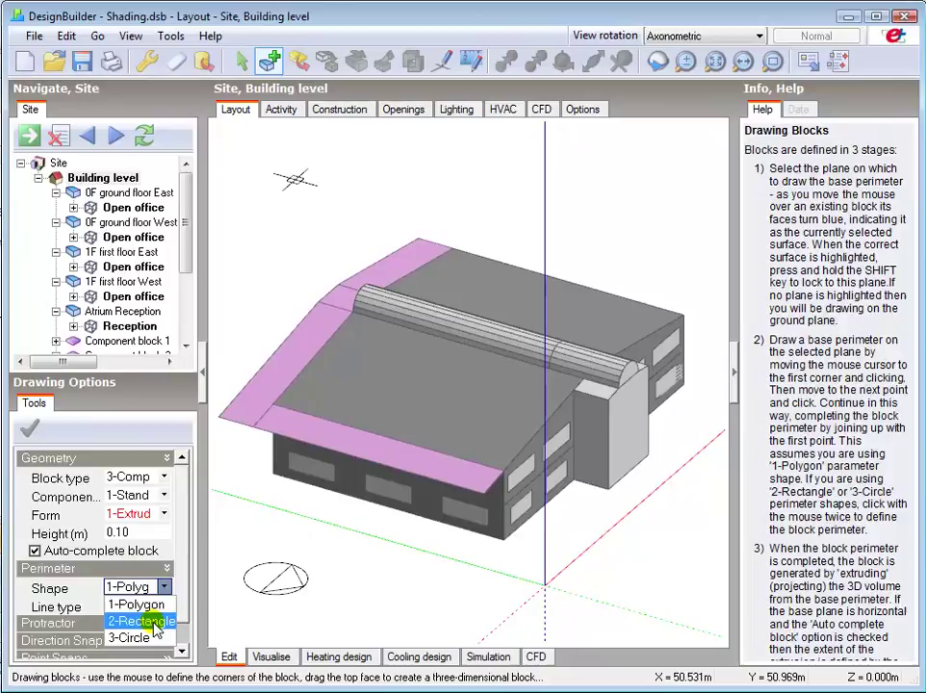
{"action": "left_click", "coordinate": [154, 624]}
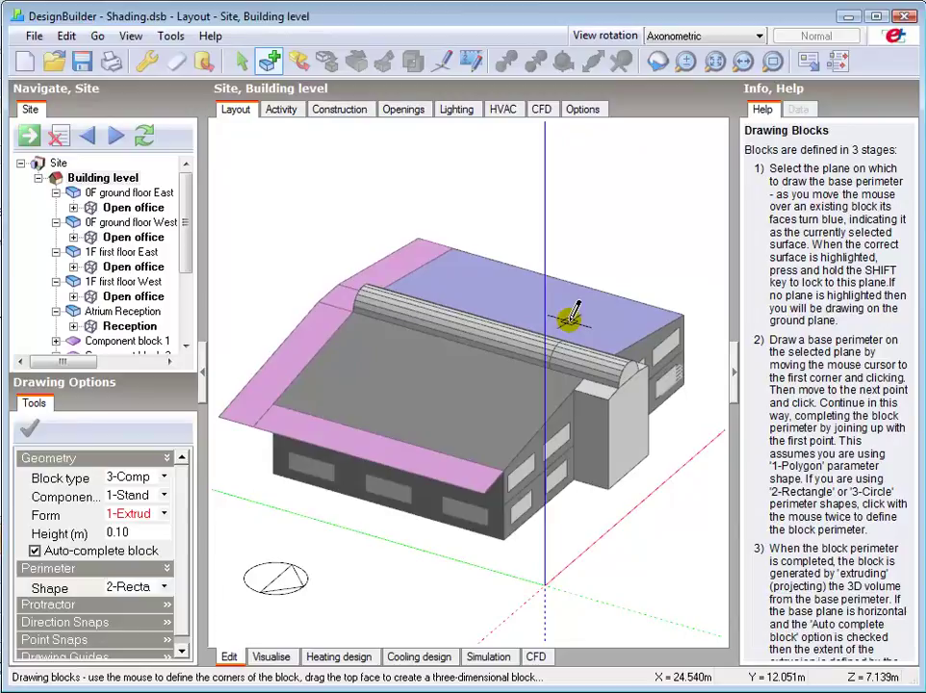
- Draw a 23.3 m long, 0.01 m high component block from the far roof corner
{"action": "left_click", "coordinate": [685, 312]}
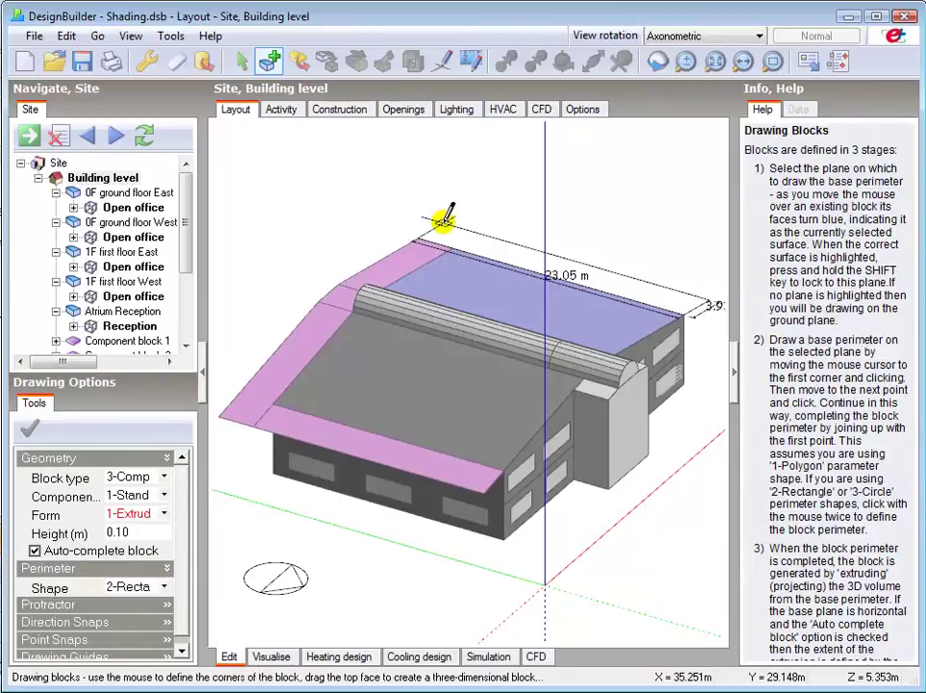
{"action": "type", "text": "23"}
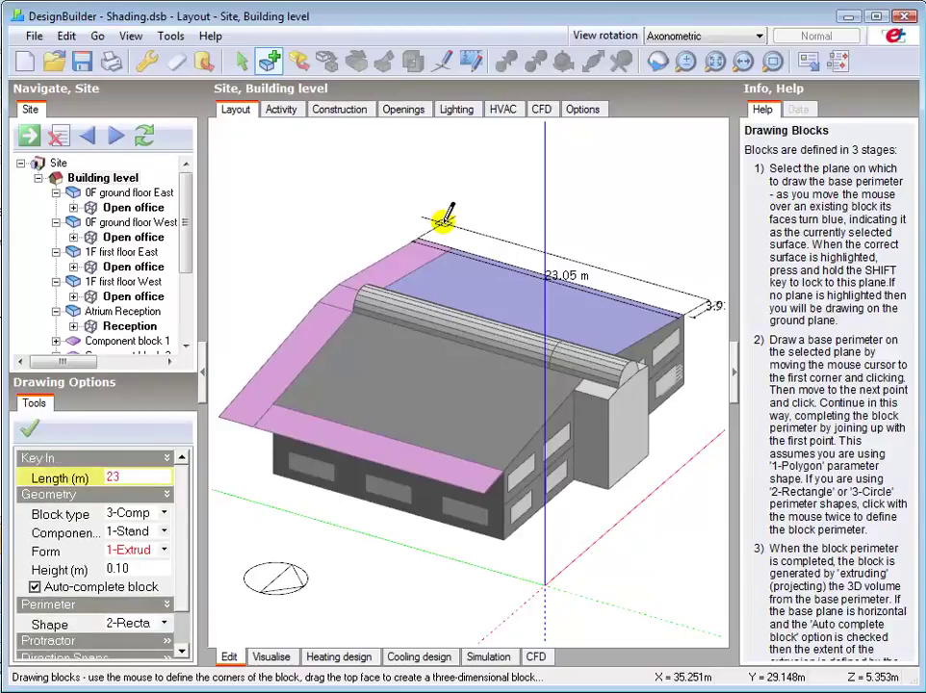
{"action": "type", "text": ".3"}
{"action": "key", "text": "Return"}
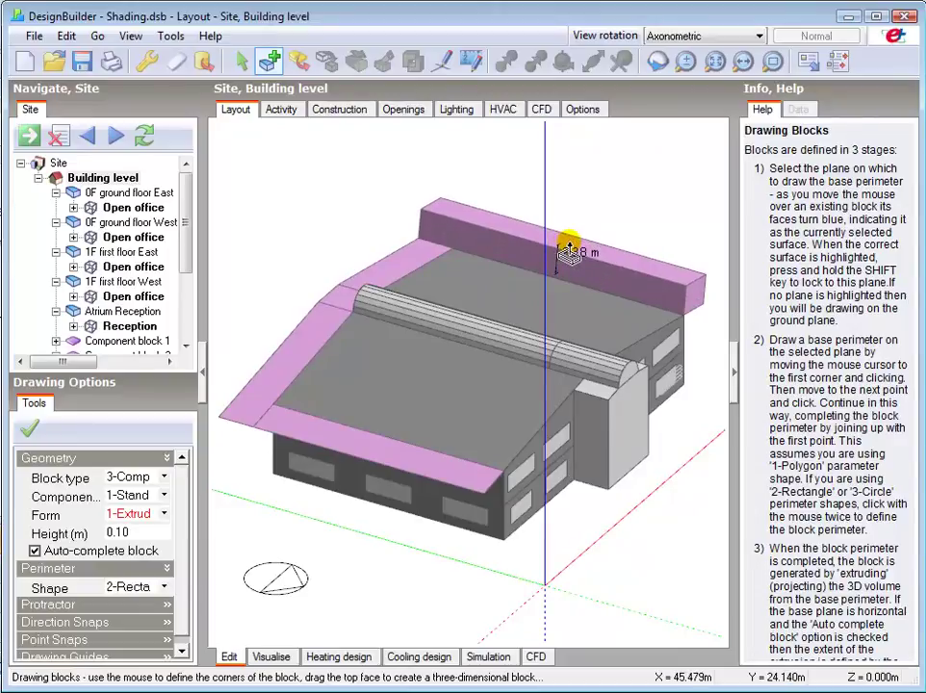
{"action": "type", "text": ".01"}
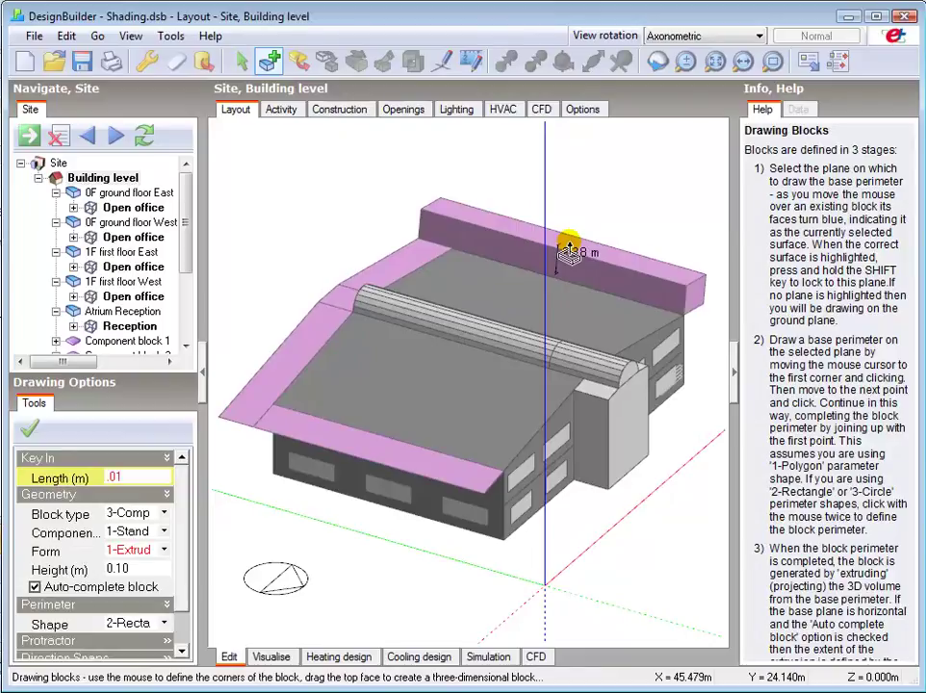
{"action": "key", "text": "Return"}
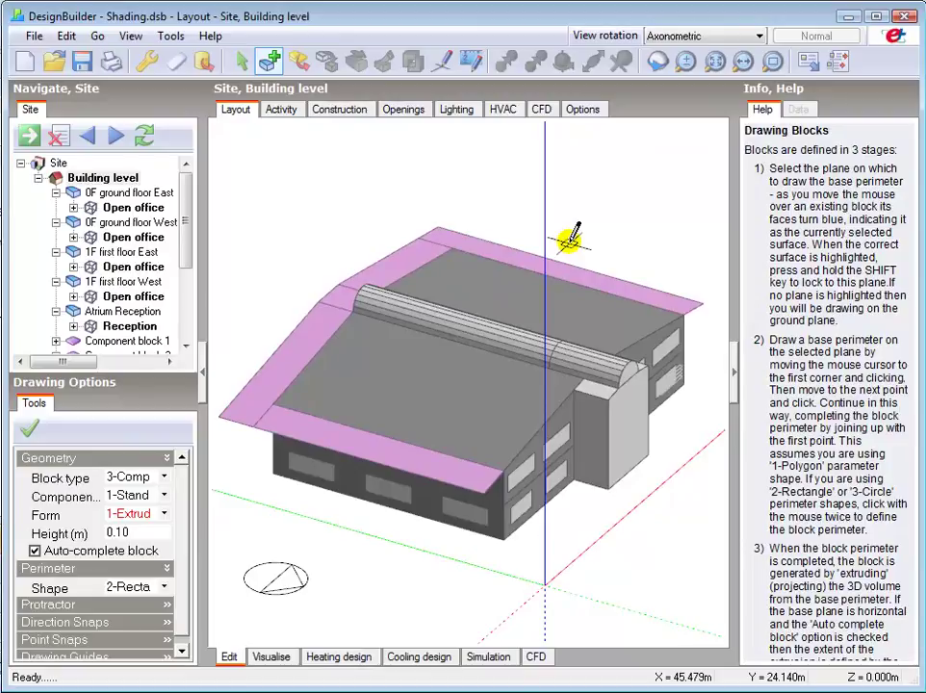
- Switch to Plan view and zoom out until the whole building fits, then cancel Dynamic zoom
{"action": "left_click", "coordinate": [668, 37]}
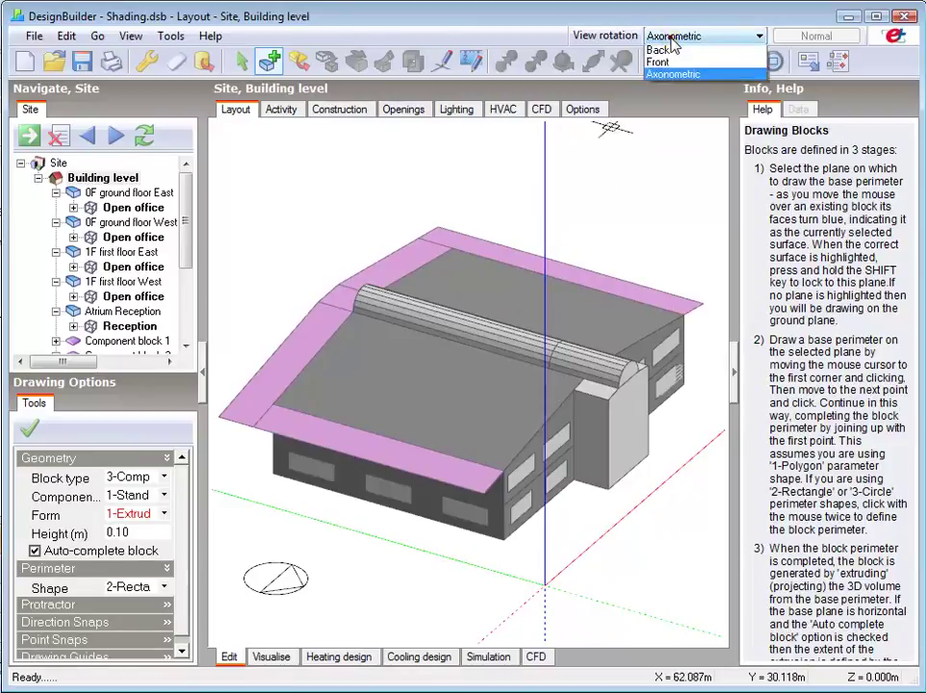
{"action": "left_click", "coordinate": [658, 52]}
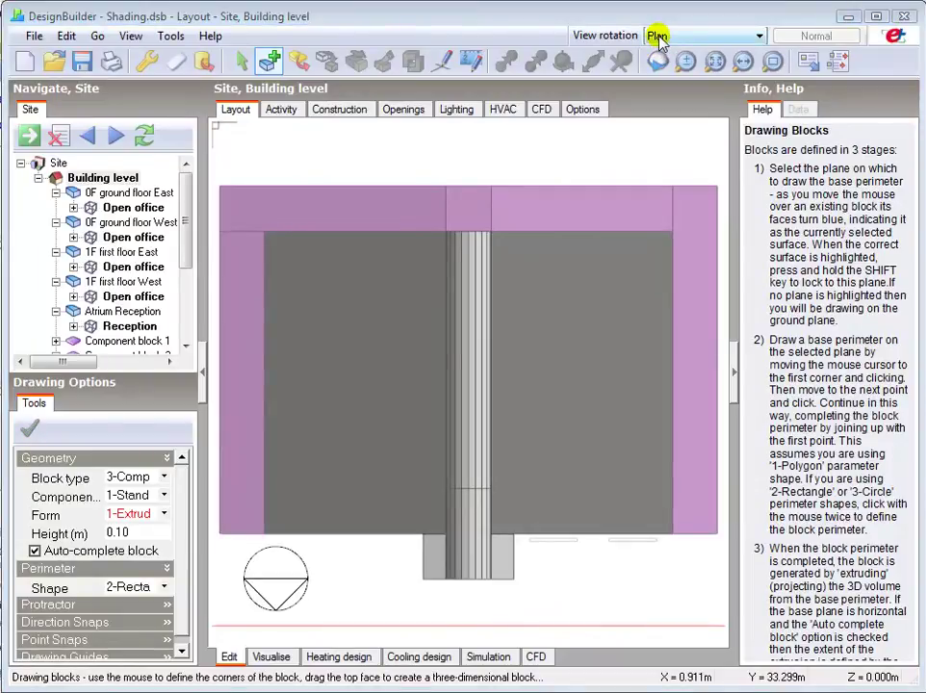
{"action": "left_click", "coordinate": [684, 62]}
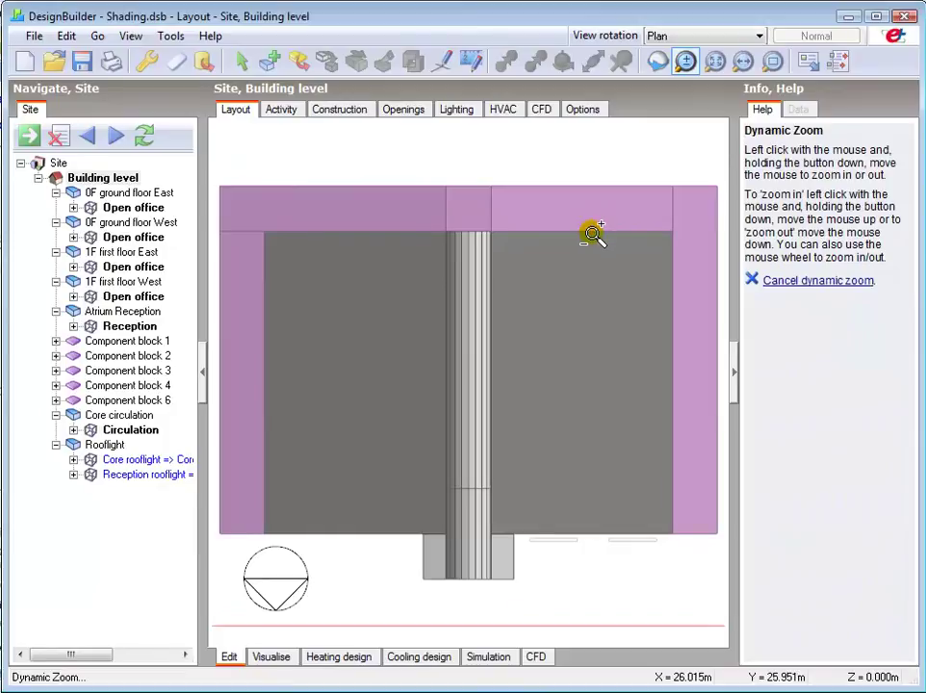
{"action": "left_click_drag", "start_coordinate": [593, 234], "coordinate": [589, 300]}
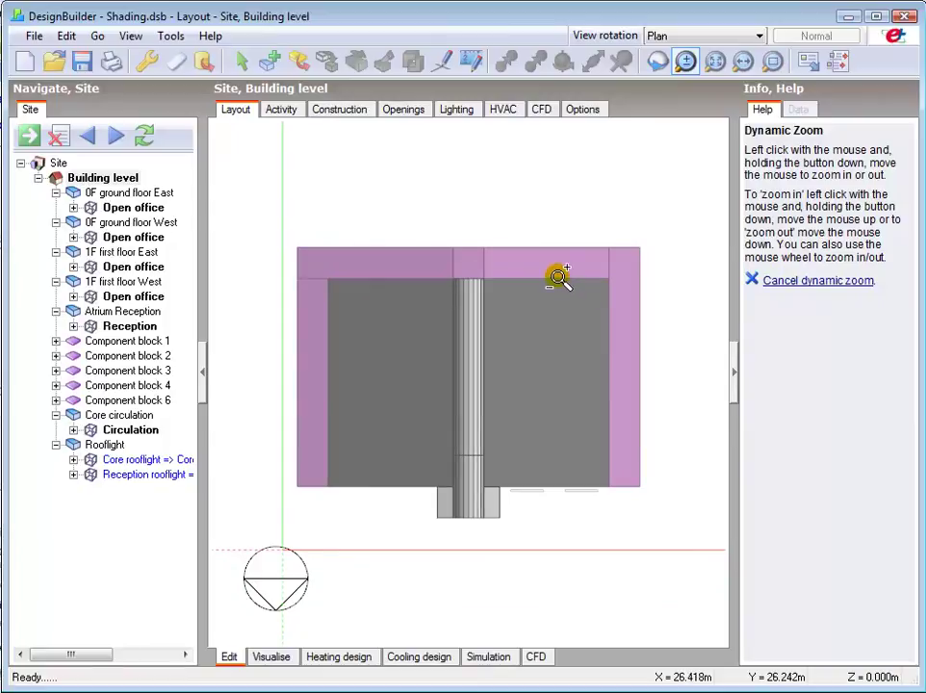
{"action": "right_click", "coordinate": [557, 279]}
{"action": "left_click", "coordinate": [607, 289]}
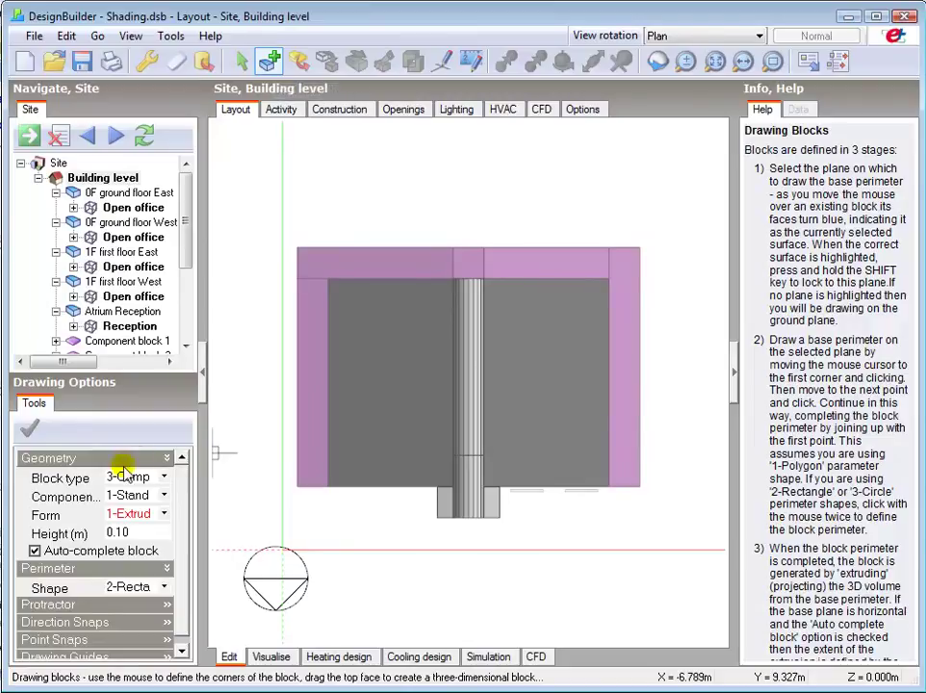
- Draw a 10 m high rectangular block beside the west side (keyed -10 35), then view it axonometrically
{"action": "double_click", "coordinate": [121, 533]}
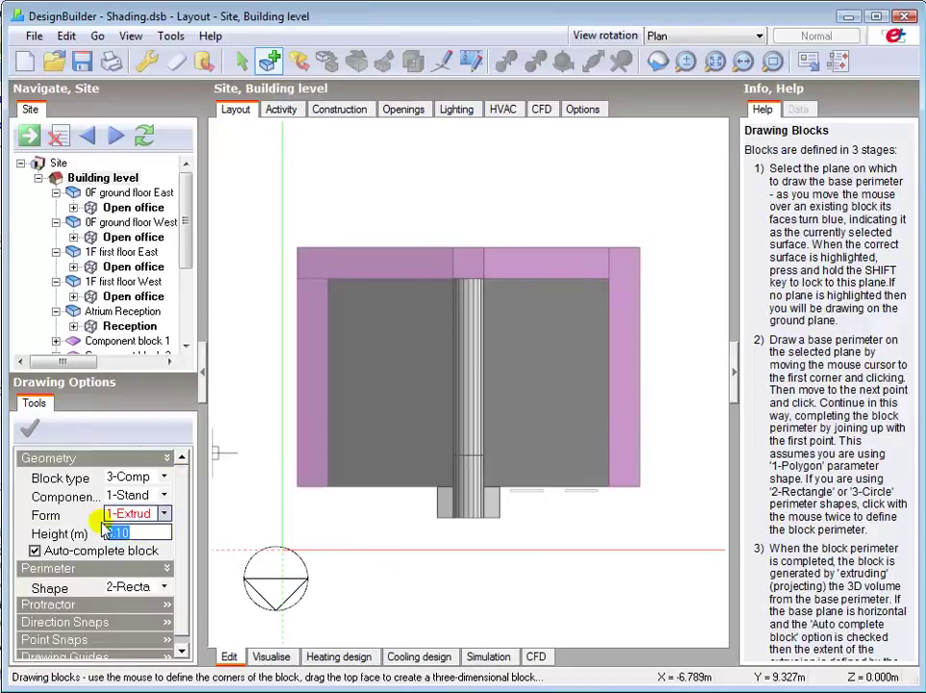
{"action": "type", "text": "10"}
{"action": "key", "text": "Return"}
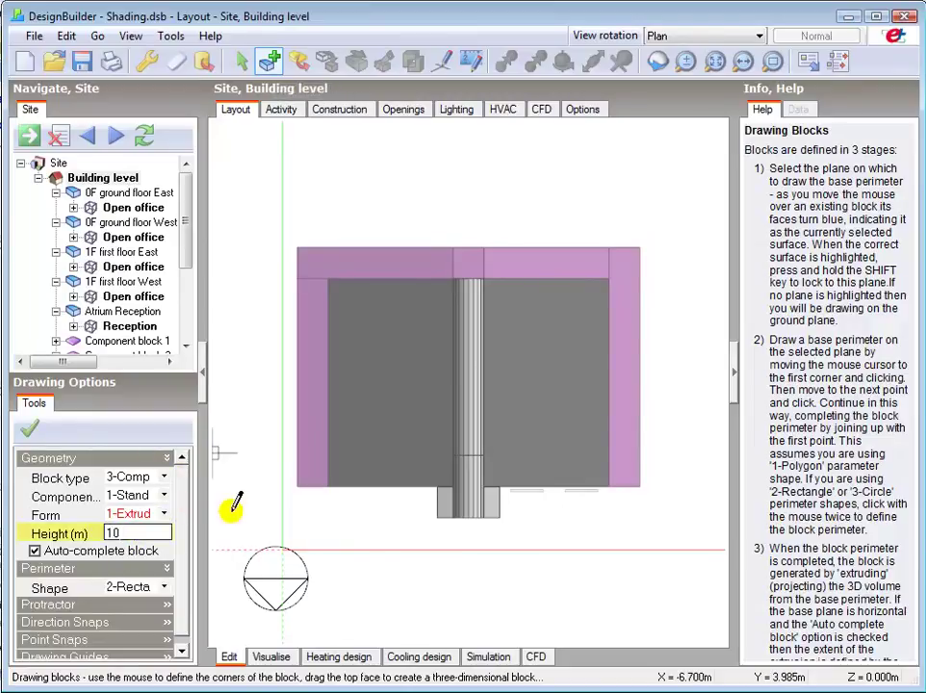
{"action": "left_click", "coordinate": [281, 545]}
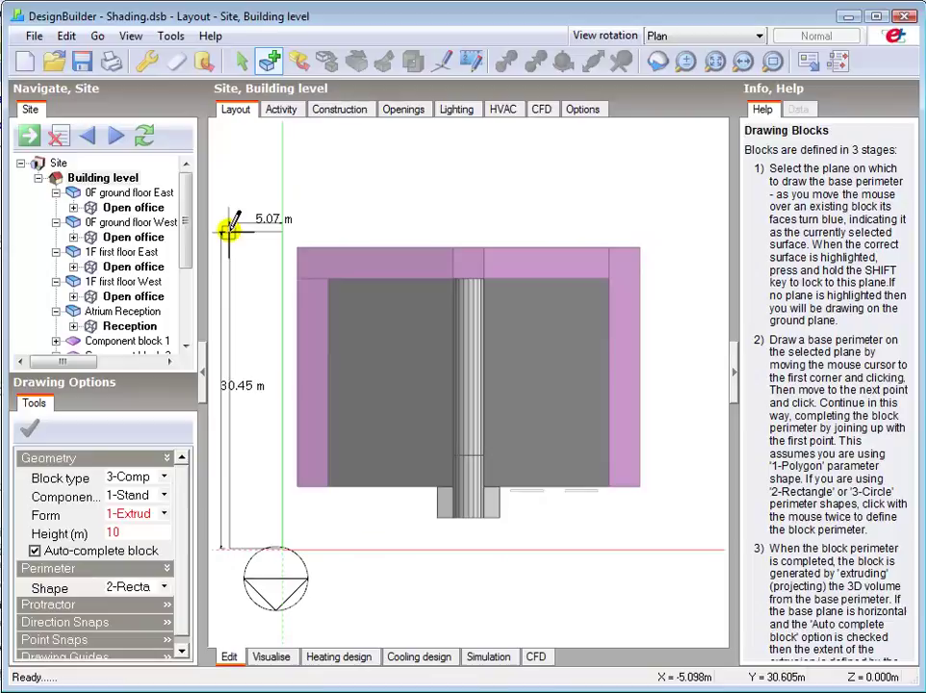
{"action": "type", "text": "3"}
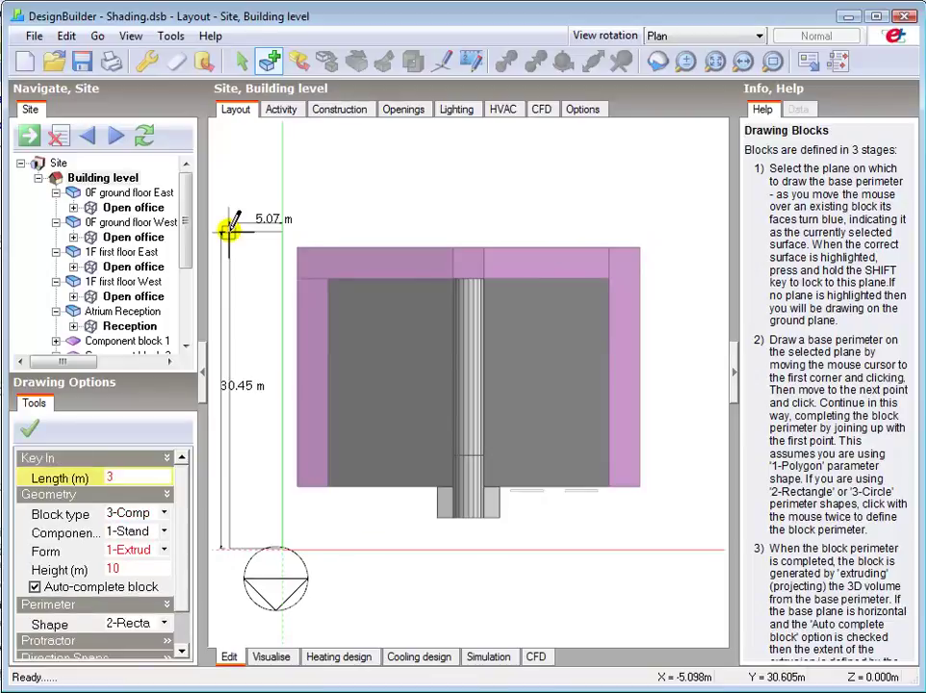
{"action": "key", "text": "BackSpace"}
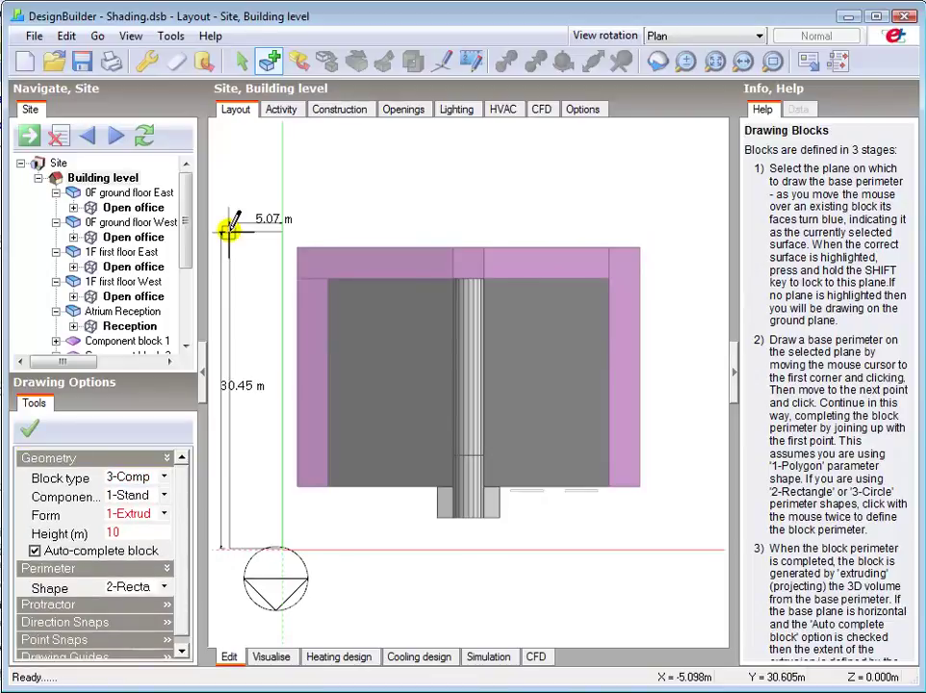
{"action": "type", "text": "-10"}
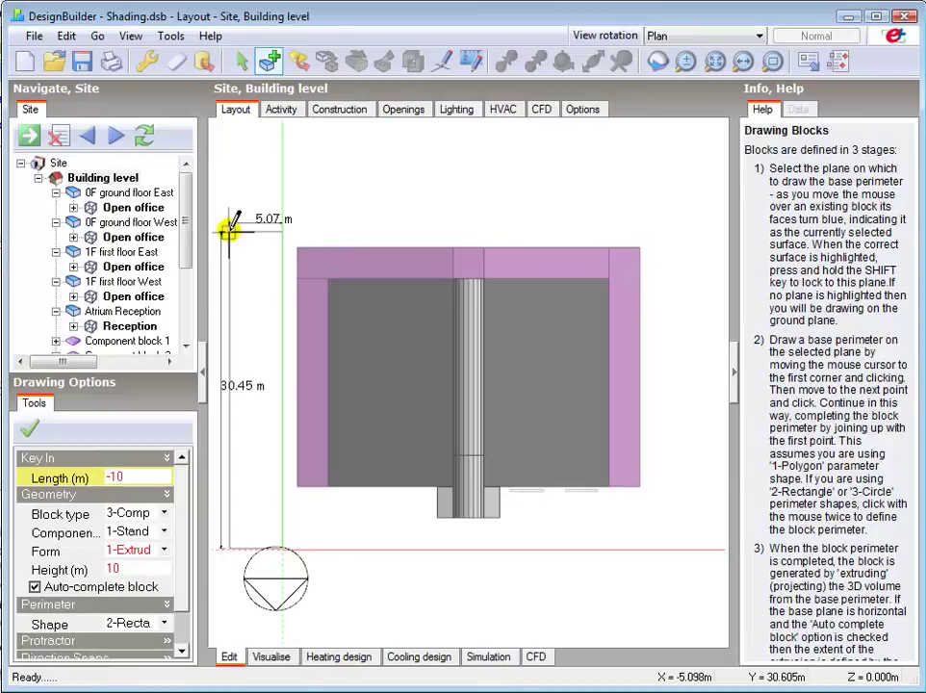
{"action": "type", "text": " 35"}
{"action": "key", "text": "Return"}
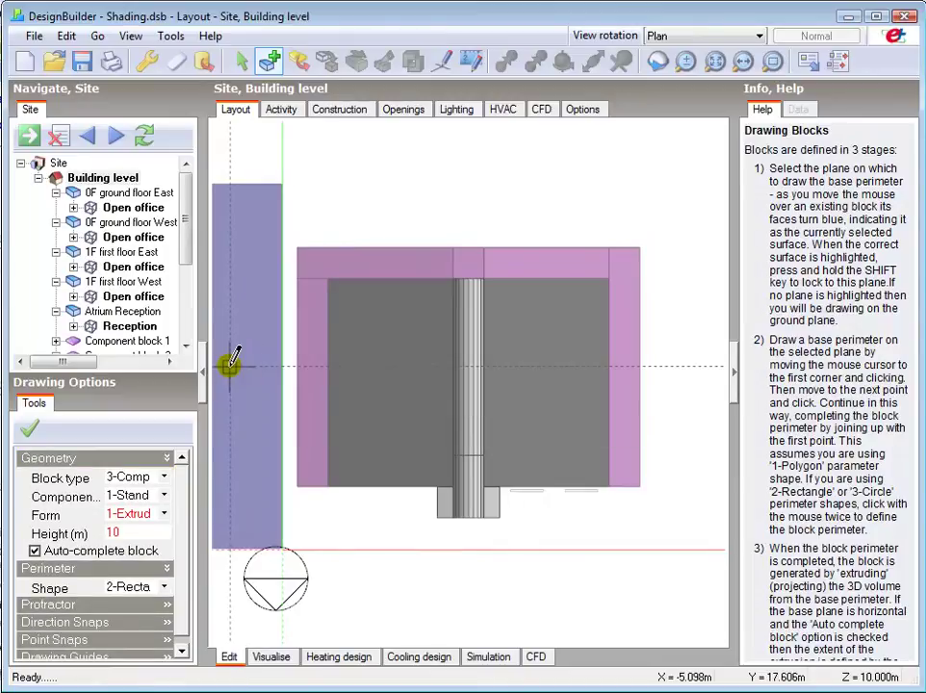
{"action": "left_click", "coordinate": [671, 35]}
{"action": "left_click", "coordinate": [674, 113]}
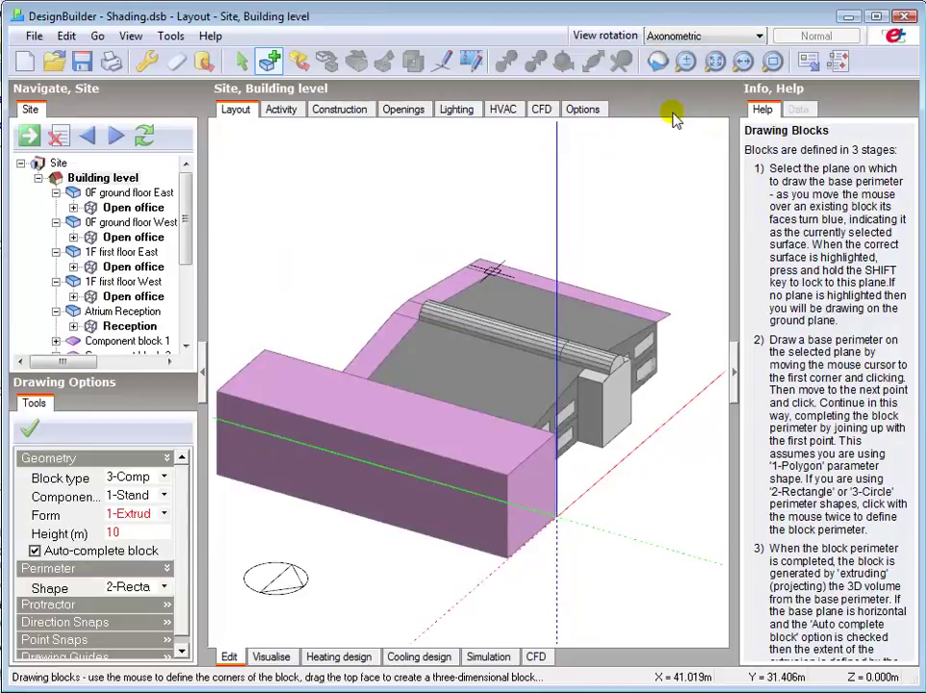
- Render the tall block's shadows on the building front at 8:00 on 15 July, then return to Edit
{"action": "left_click", "coordinate": [272, 657]}
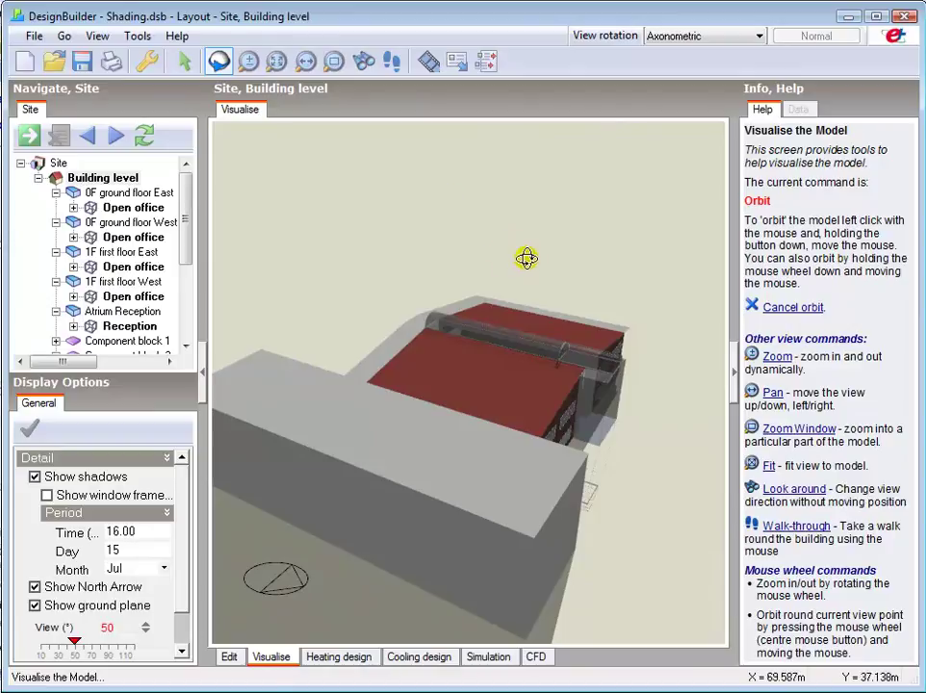
{"action": "left_click_drag", "start_coordinate": [554, 260], "coordinate": [449, 524]}
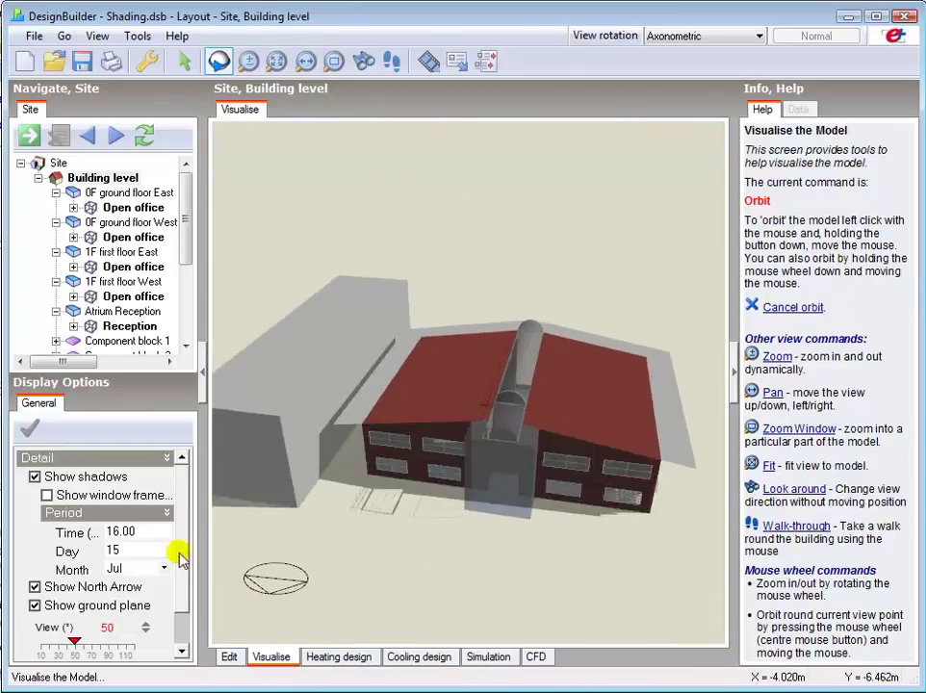
{"action": "left_click", "coordinate": [114, 532]}
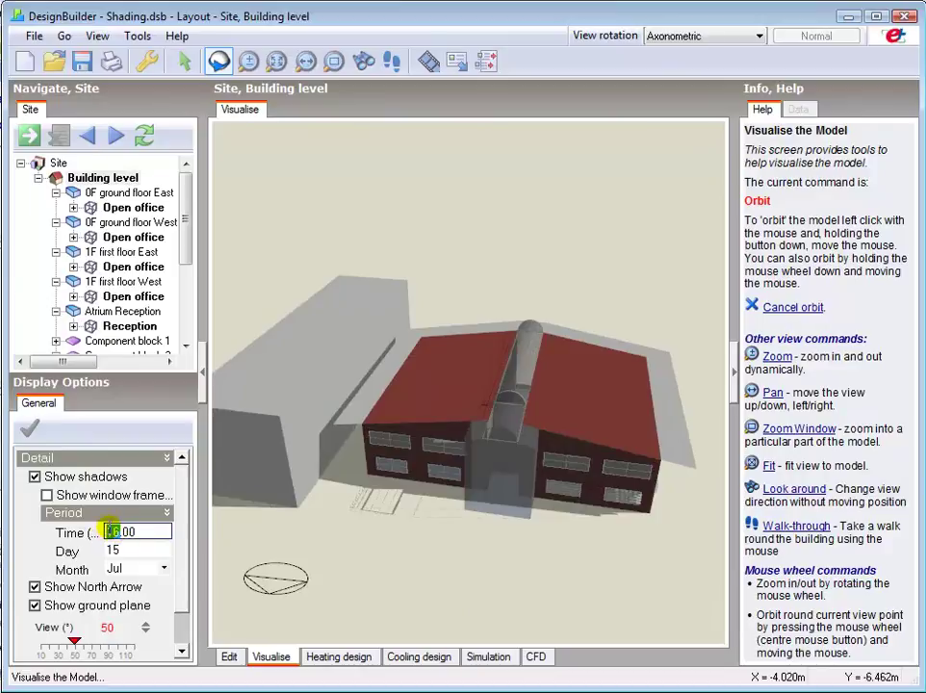
{"action": "type", "text": "8"}
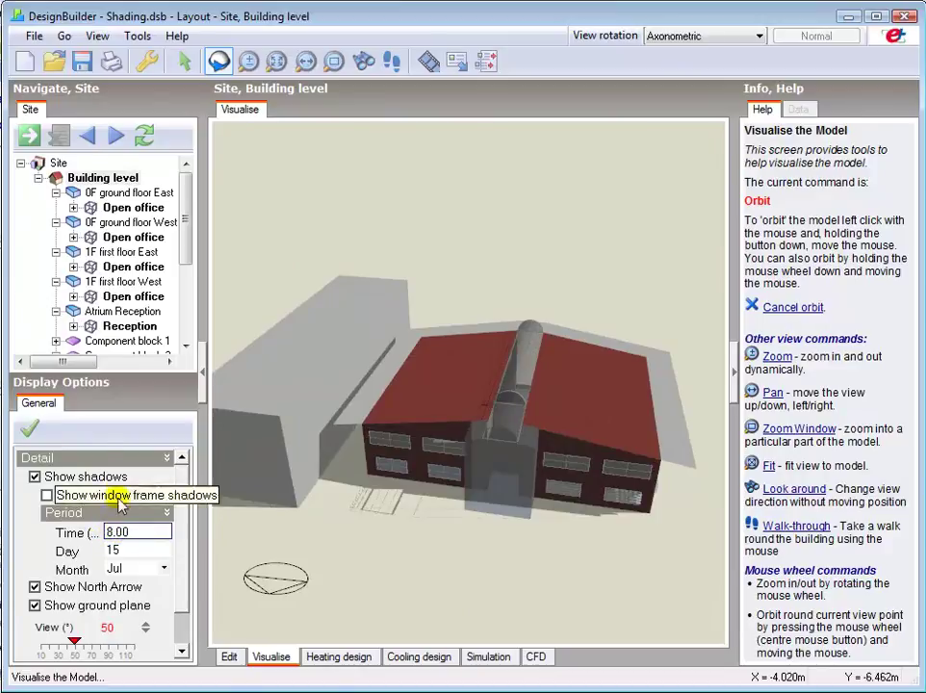
{"action": "left_click", "coordinate": [32, 426]}
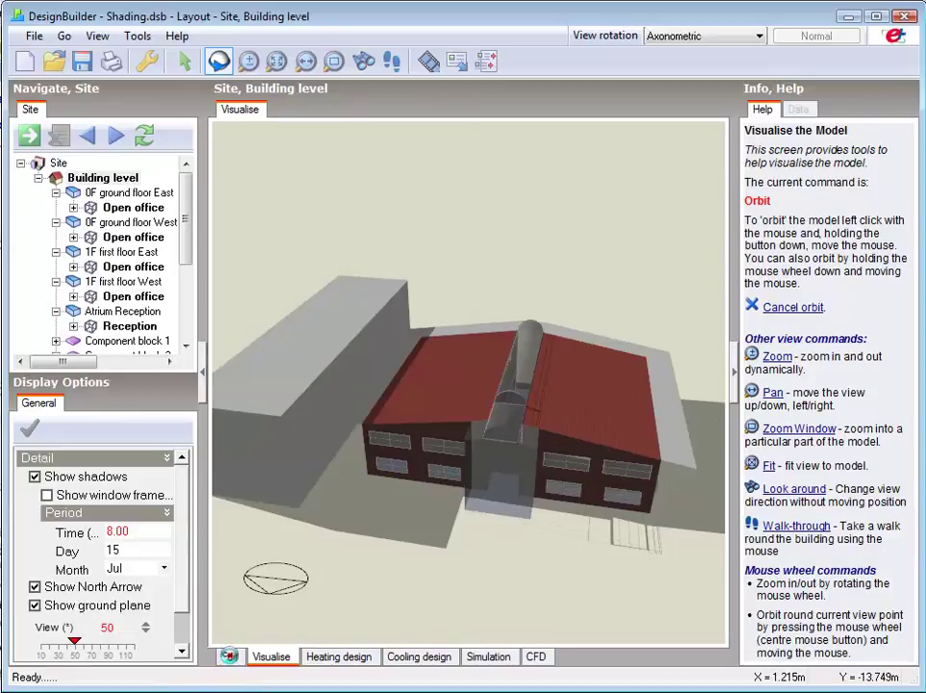
{"action": "left_click", "coordinate": [230, 658]}
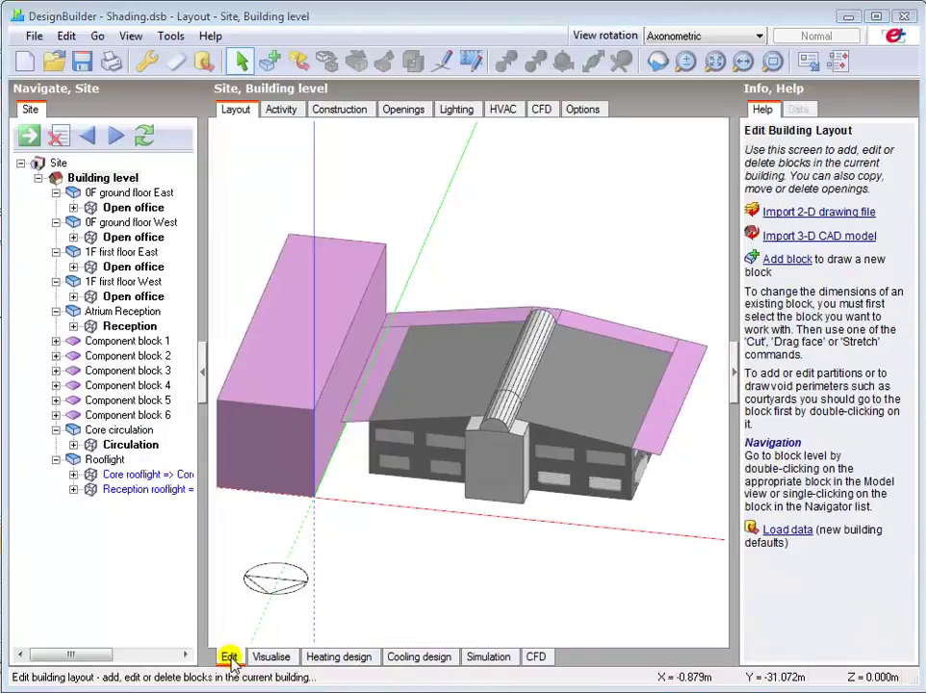
- Compare cooling design charts for the 1F West and East open offices; East window solar gains peak at 2.25 kW
{"action": "left_click", "coordinate": [407, 658]}
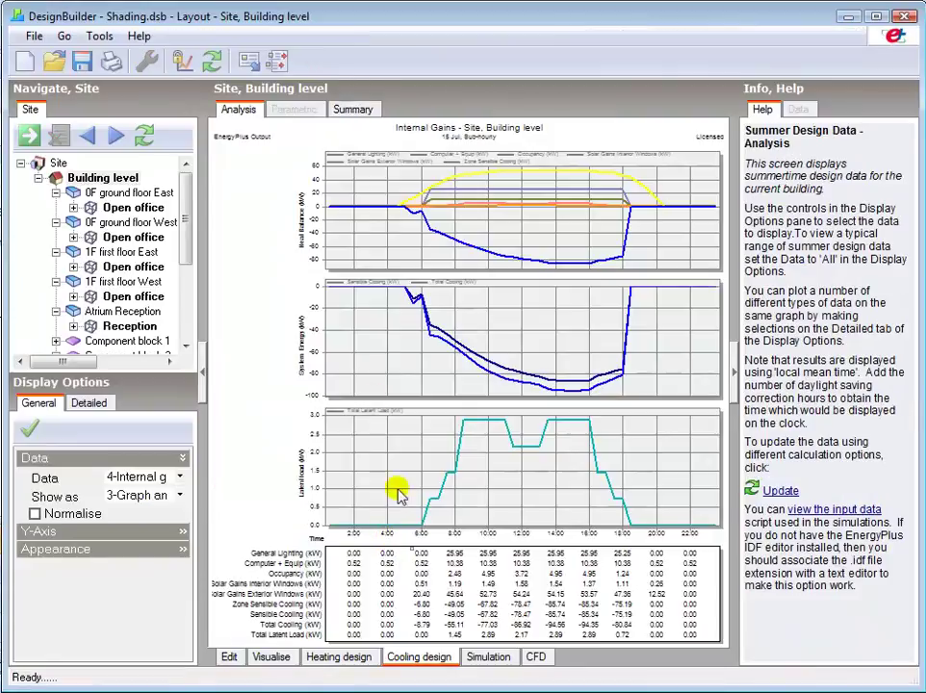
{"action": "left_click", "coordinate": [132, 298]}
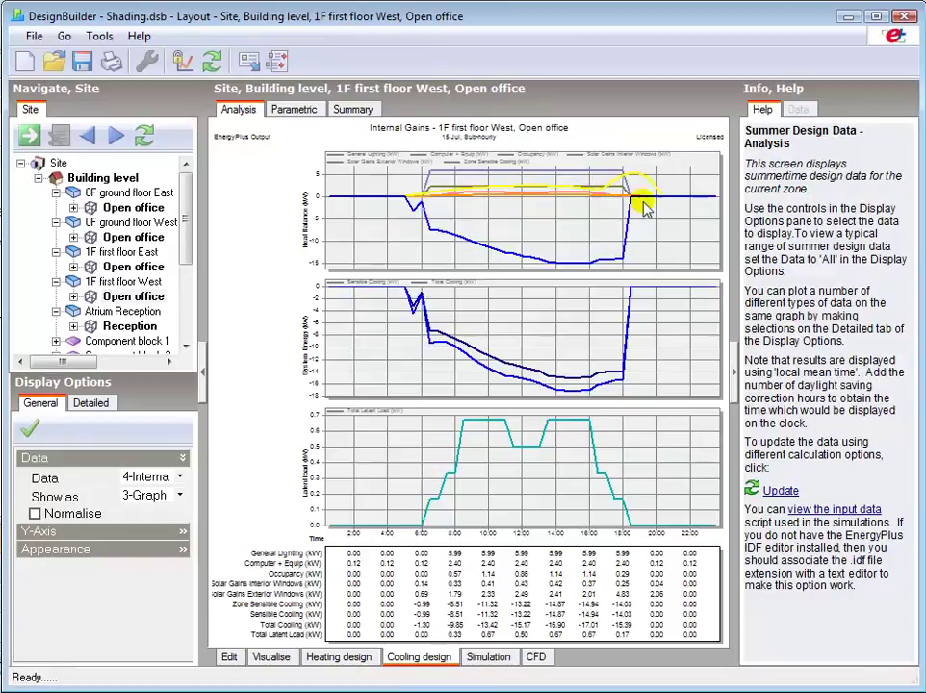
{"action": "mouse_move", "coordinate": [652, 188]}
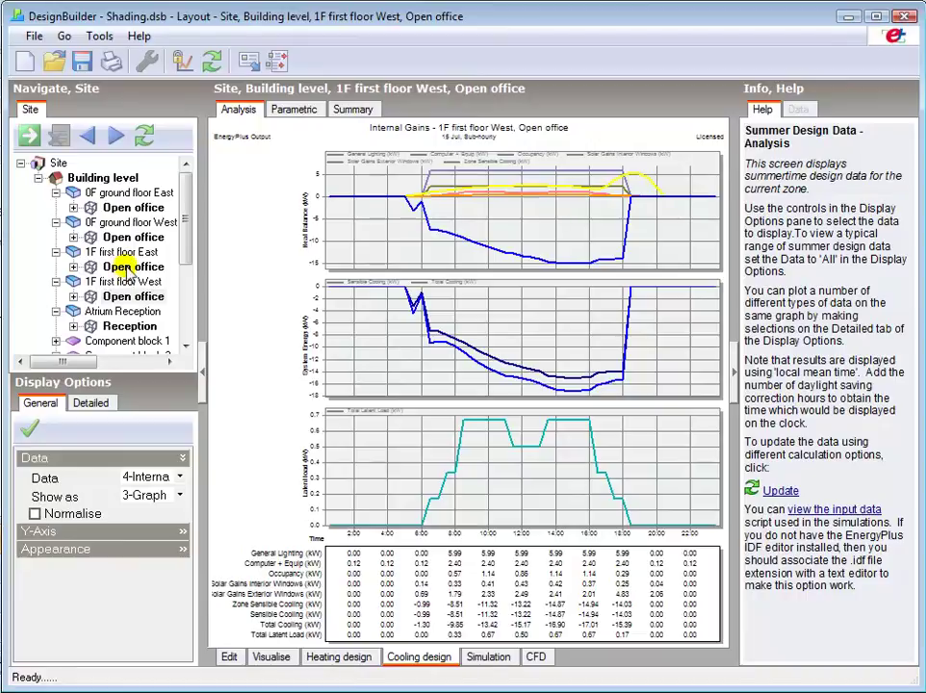
{"action": "left_click", "coordinate": [126, 267]}
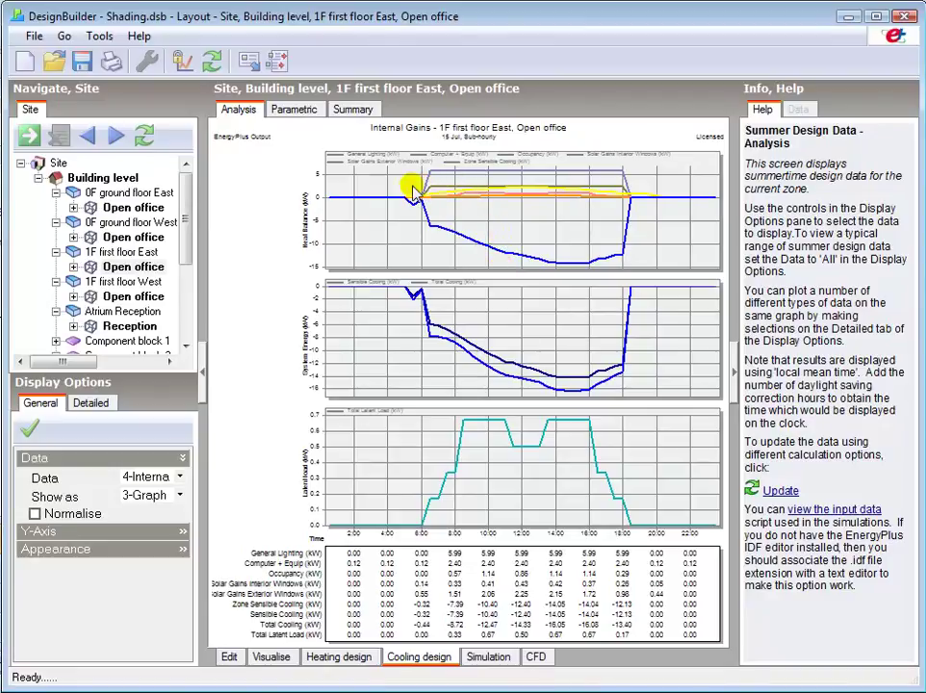
{"action": "mouse_move", "coordinate": [424, 202]}
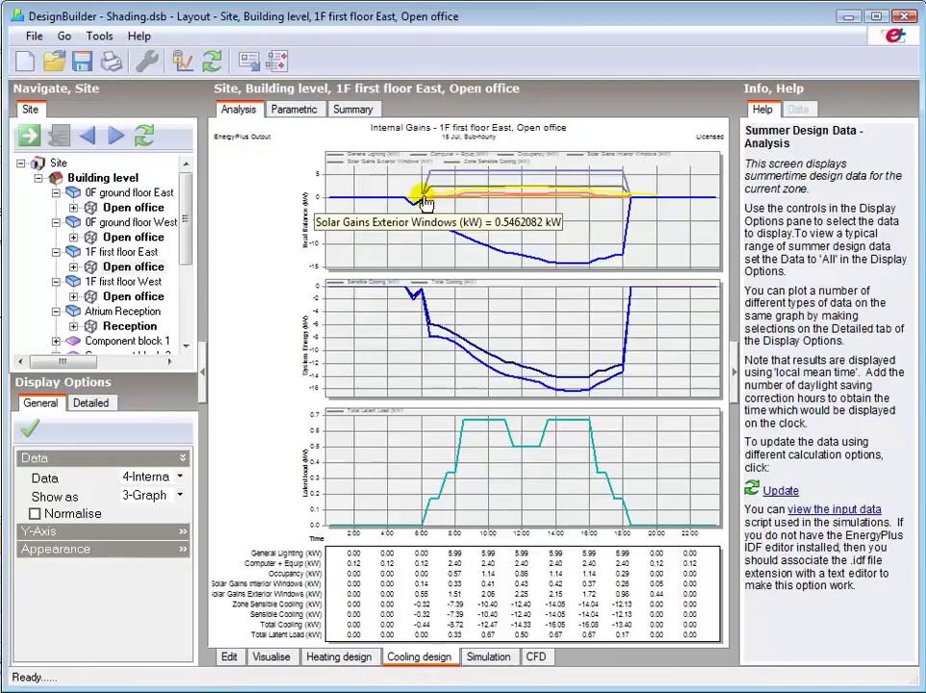
- Open Component block 5's construction data: 1-Standard, shades and reflects, maximum transmittance 0.000
{"action": "left_click", "coordinate": [231, 657]}
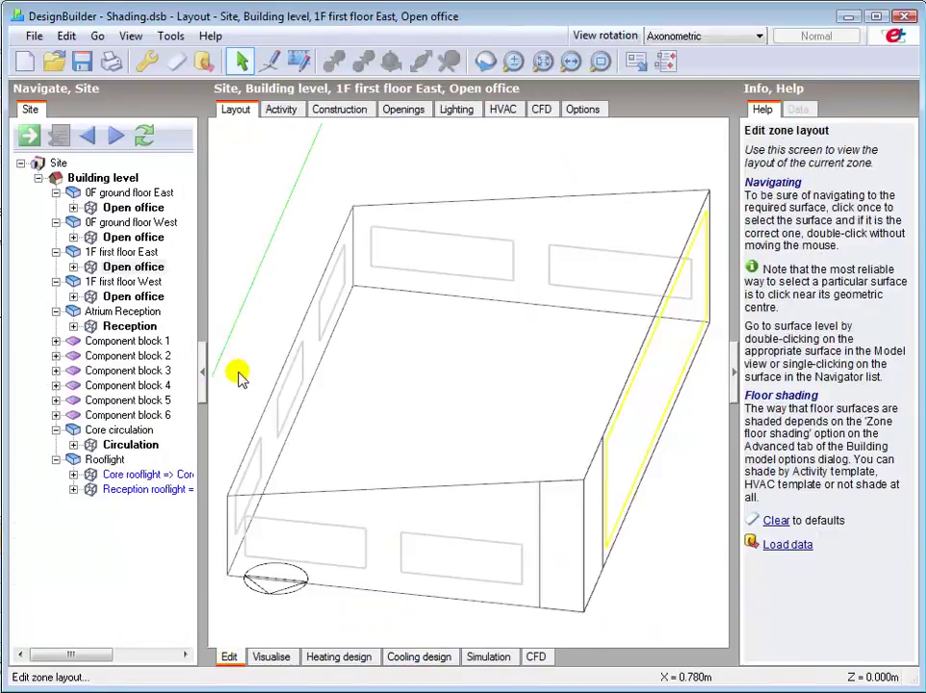
{"action": "left_click", "coordinate": [108, 179]}
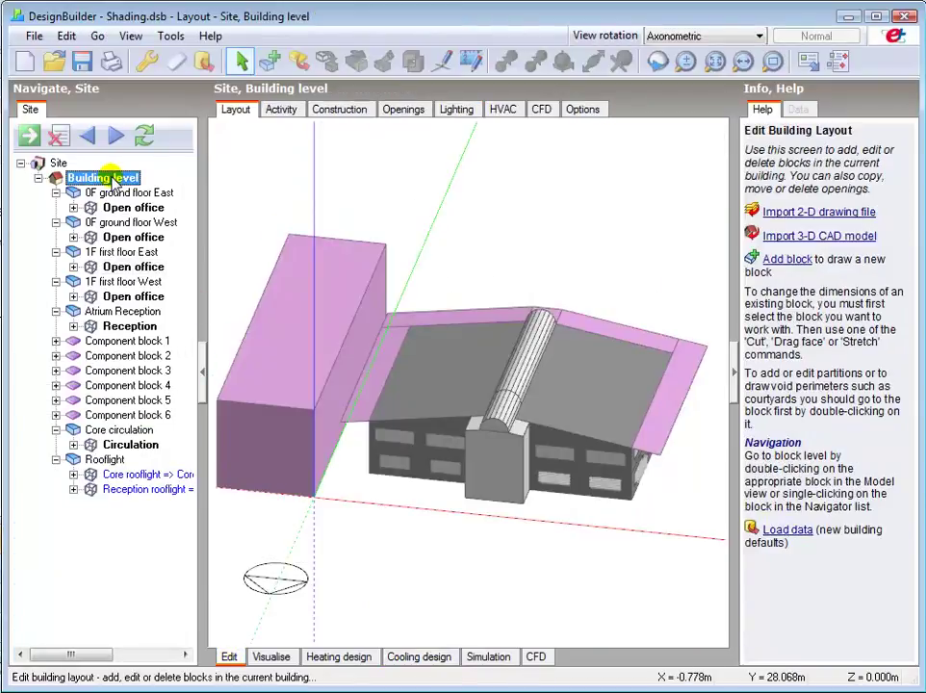
{"action": "left_click", "coordinate": [275, 387]}
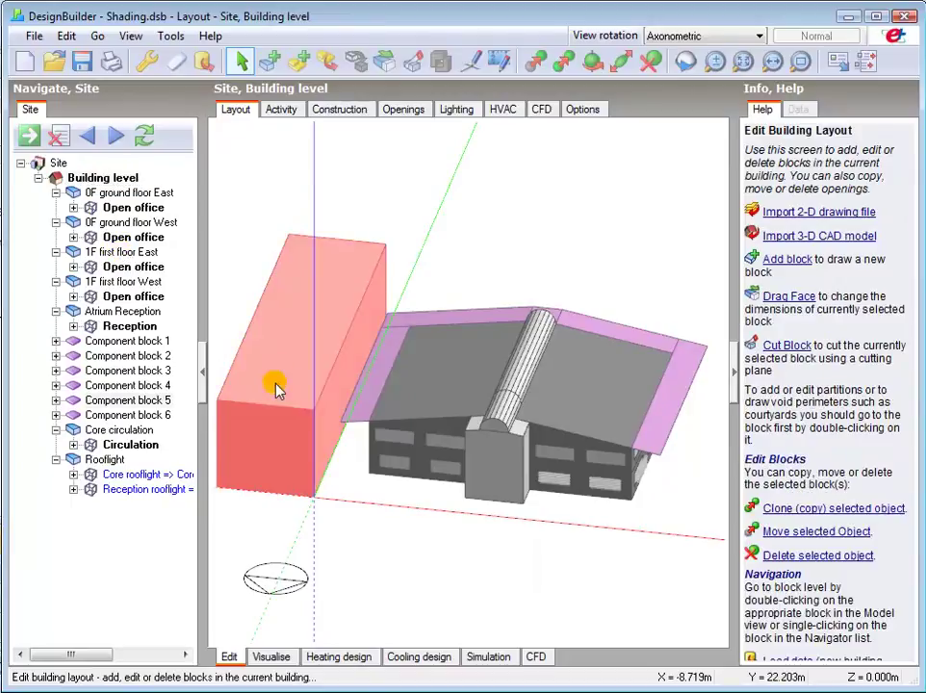
{"action": "double_click", "coordinate": [275, 387]}
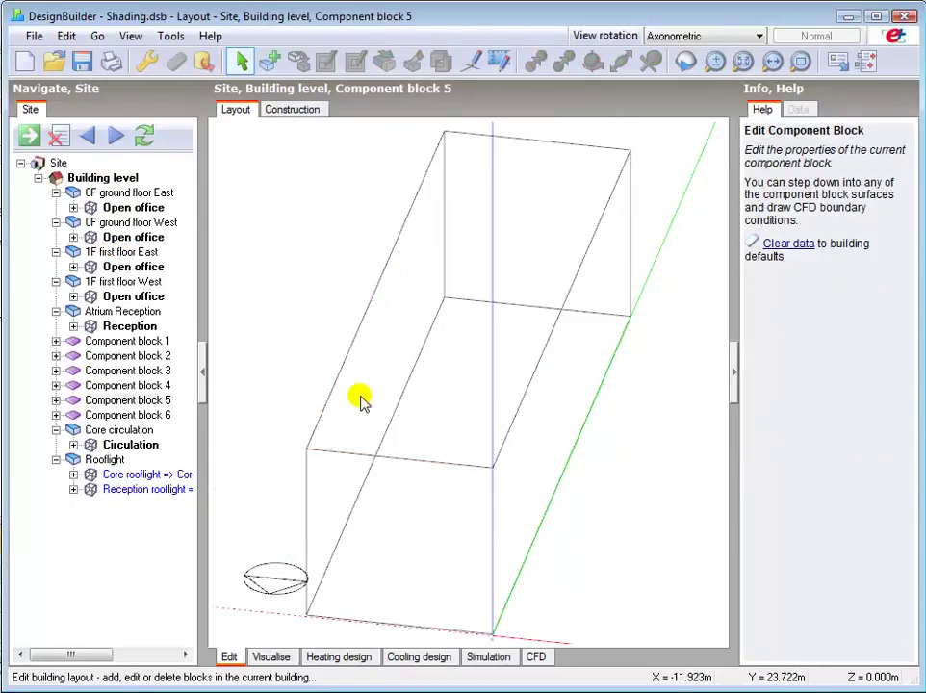
{"action": "left_click", "coordinate": [293, 109]}
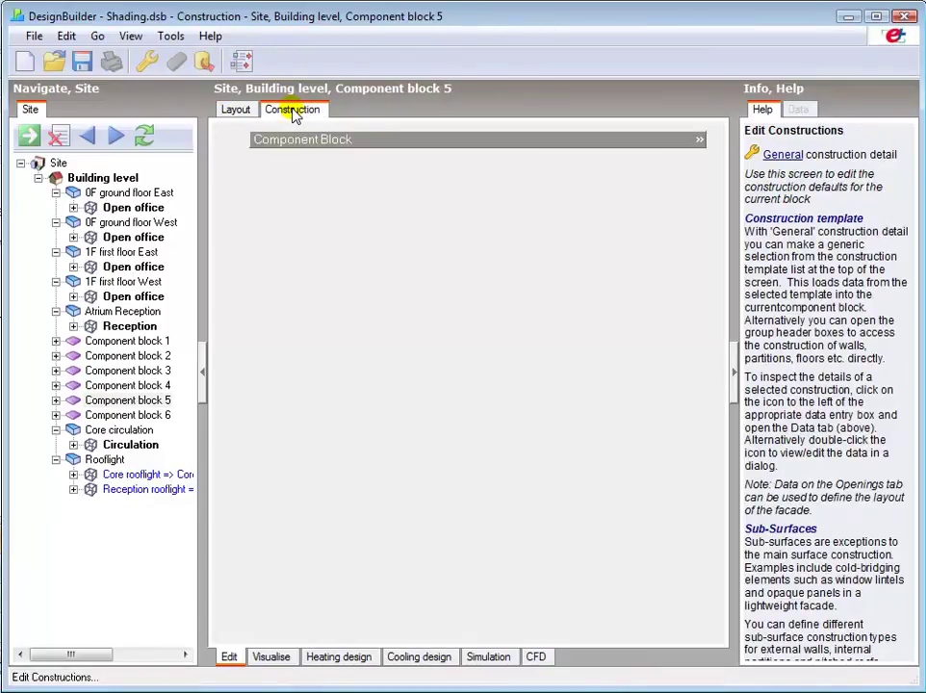
{"action": "left_click", "coordinate": [310, 142]}
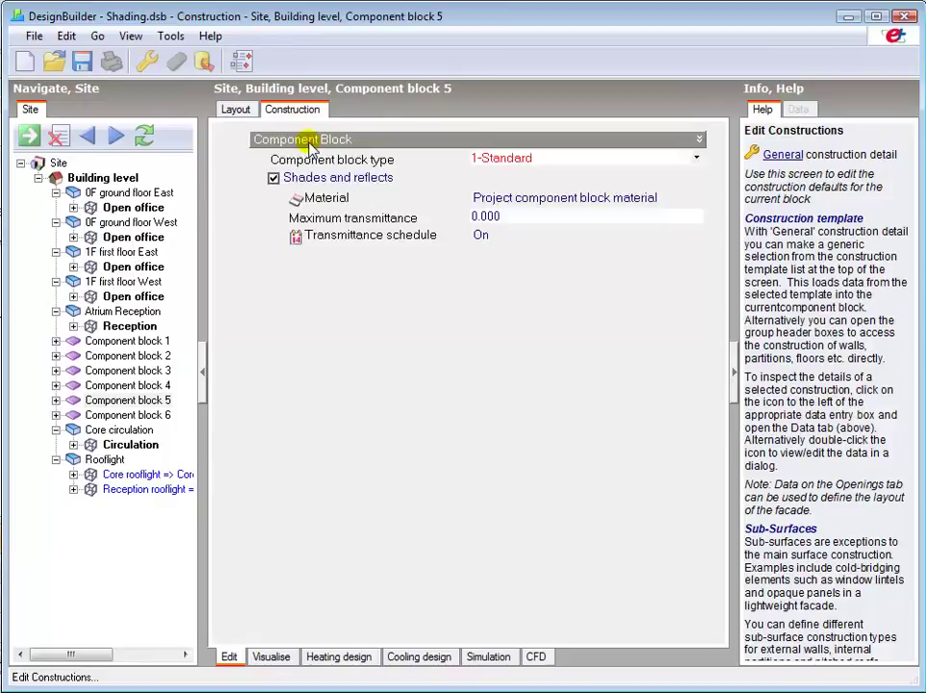